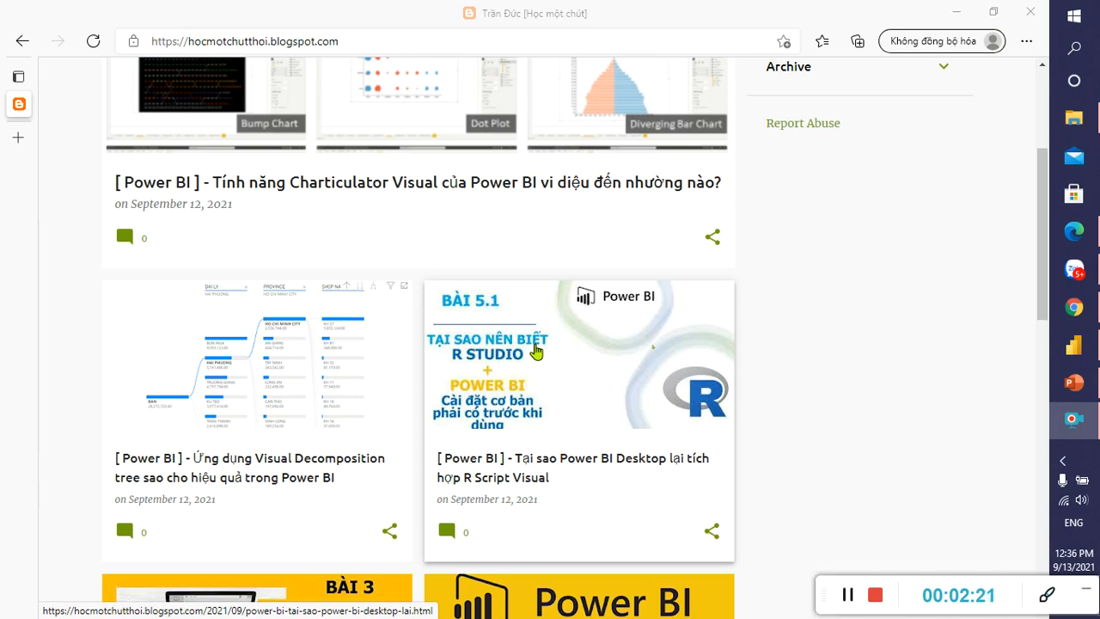
Step: Open the blog article about the Power BI Charticulator Visual and review its introduction, chart samples and instructions for adding the visual
{"action": "scroll", "coordinate": [535, 351], "scroll_direction": "up", "scroll_amount": 3}
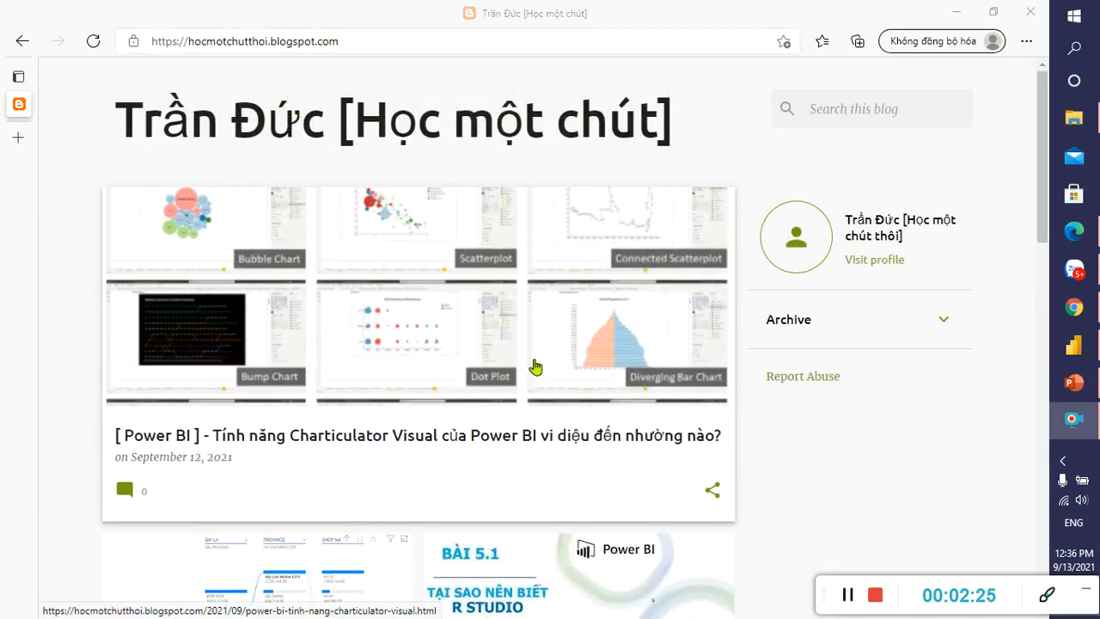
{"action": "left_click", "coordinate": [296, 436]}
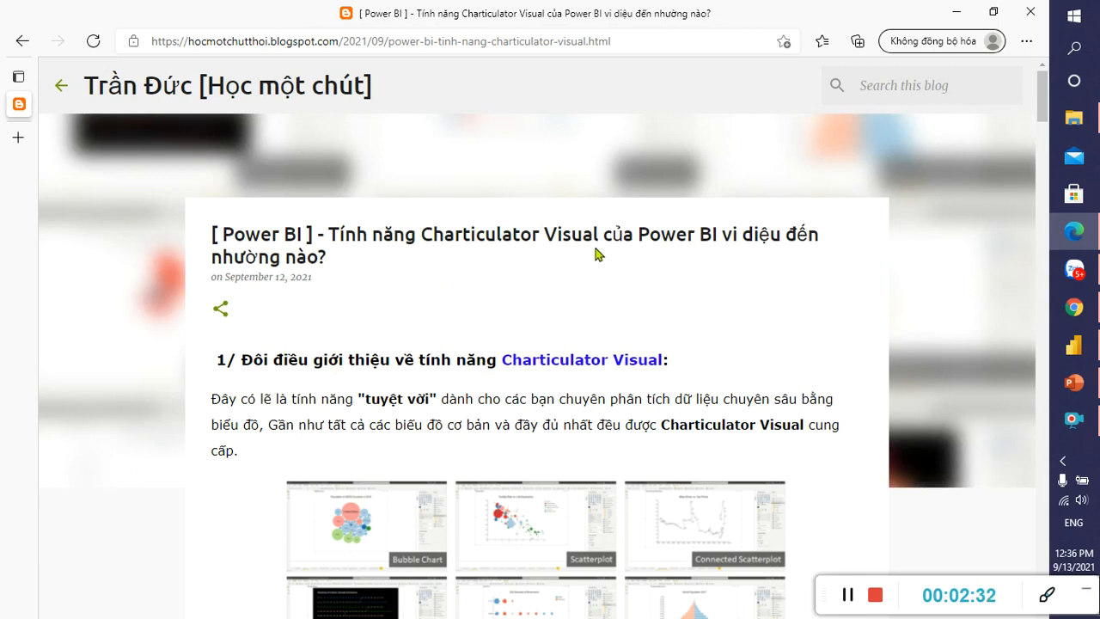
{"action": "scroll", "coordinate": [519, 378], "scroll_direction": "down", "scroll_amount": 2}
{"action": "scroll", "coordinate": [519, 382], "scroll_direction": "down", "scroll_amount": 4}
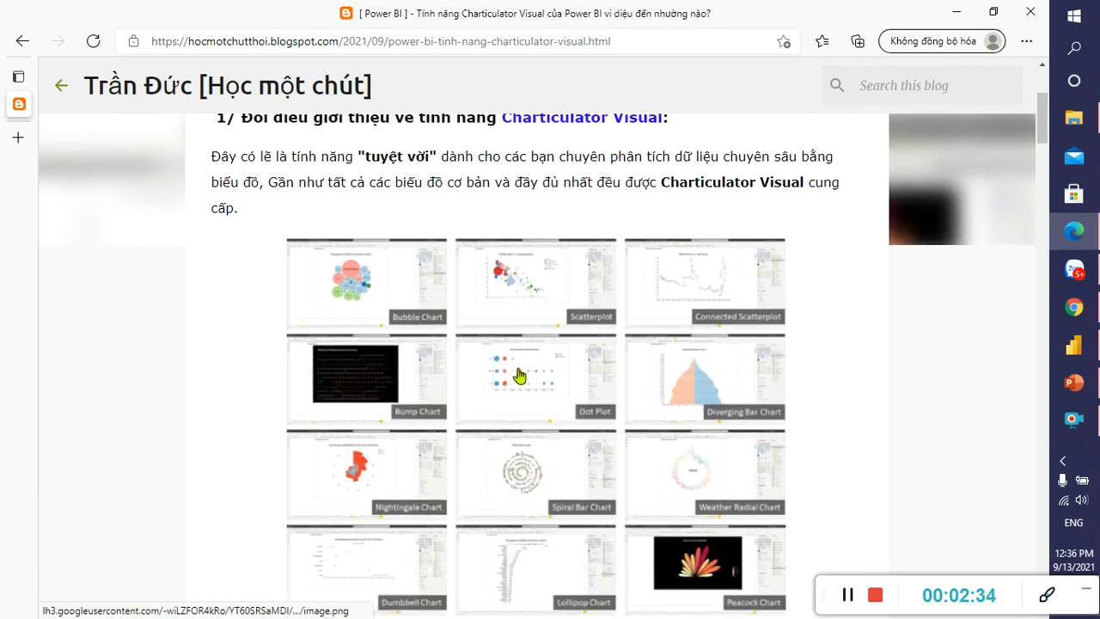
{"action": "scroll", "coordinate": [518, 378], "scroll_direction": "up", "scroll_amount": 3}
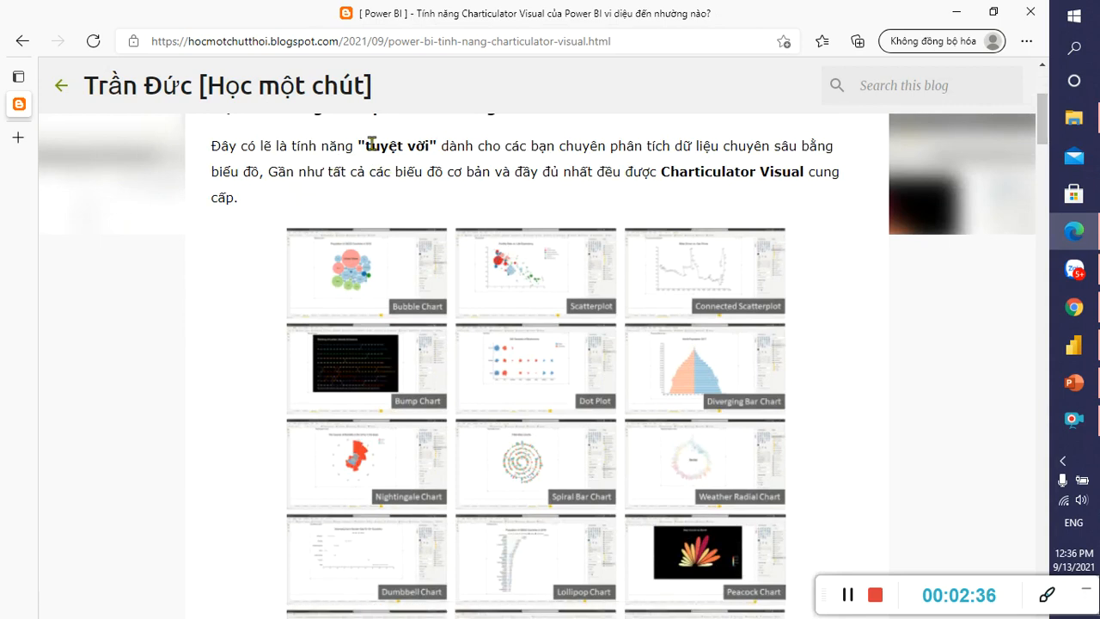
{"action": "scroll", "coordinate": [344, 165], "scroll_direction": "down", "scroll_amount": 7}
{"action": "scroll", "coordinate": [482, 391], "scroll_direction": "down", "scroll_amount": 1}
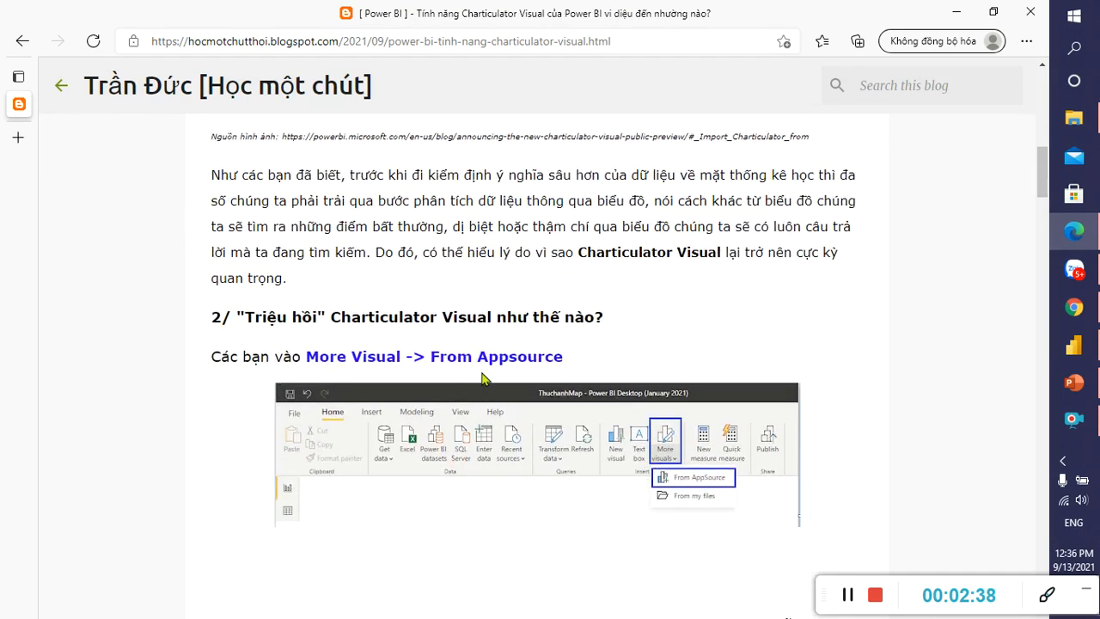
{"action": "scroll", "coordinate": [515, 249], "scroll_direction": "down", "scroll_amount": 1}
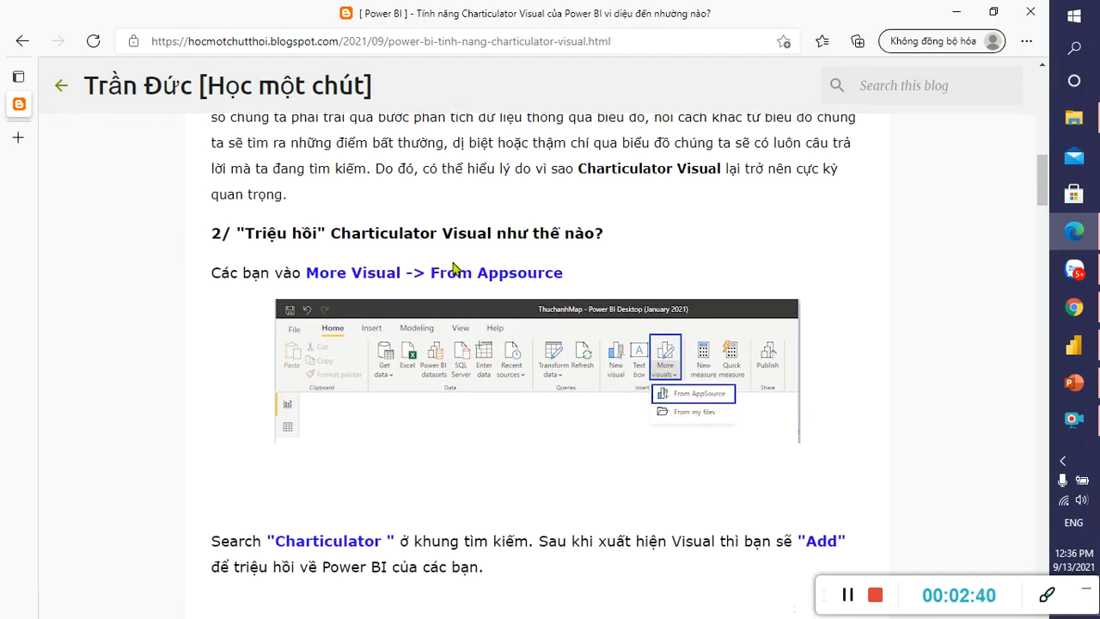
{"action": "scroll", "coordinate": [533, 275], "scroll_direction": "down", "scroll_amount": 5}
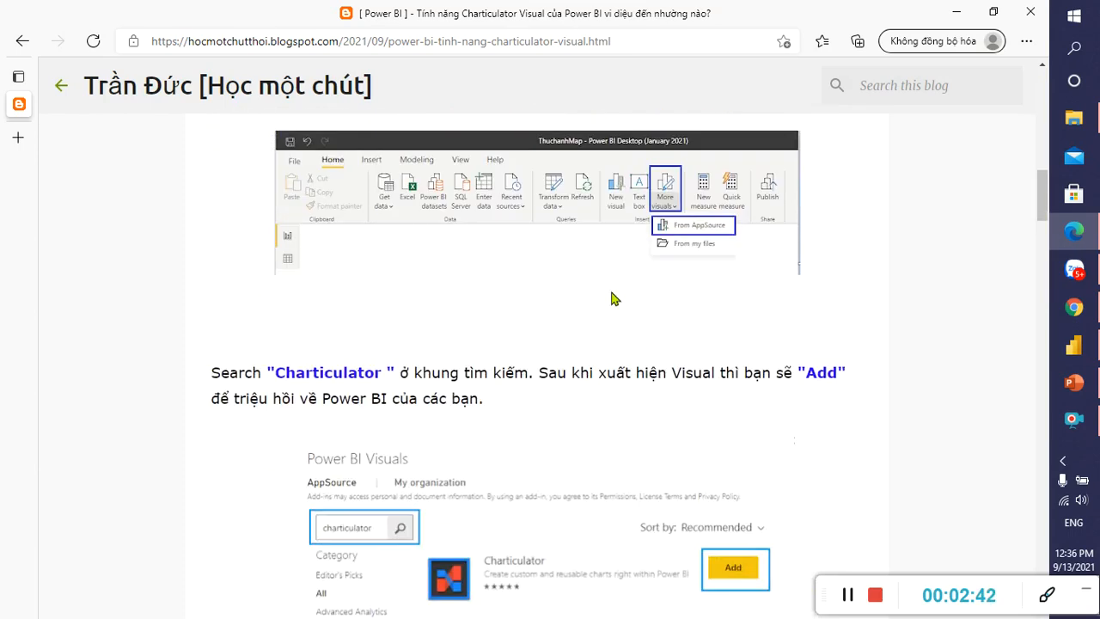
{"action": "scroll", "coordinate": [545, 164], "scroll_direction": "up", "scroll_amount": 10}
{"action": "scroll", "coordinate": [624, 199], "scroll_direction": "up", "scroll_amount": 2}
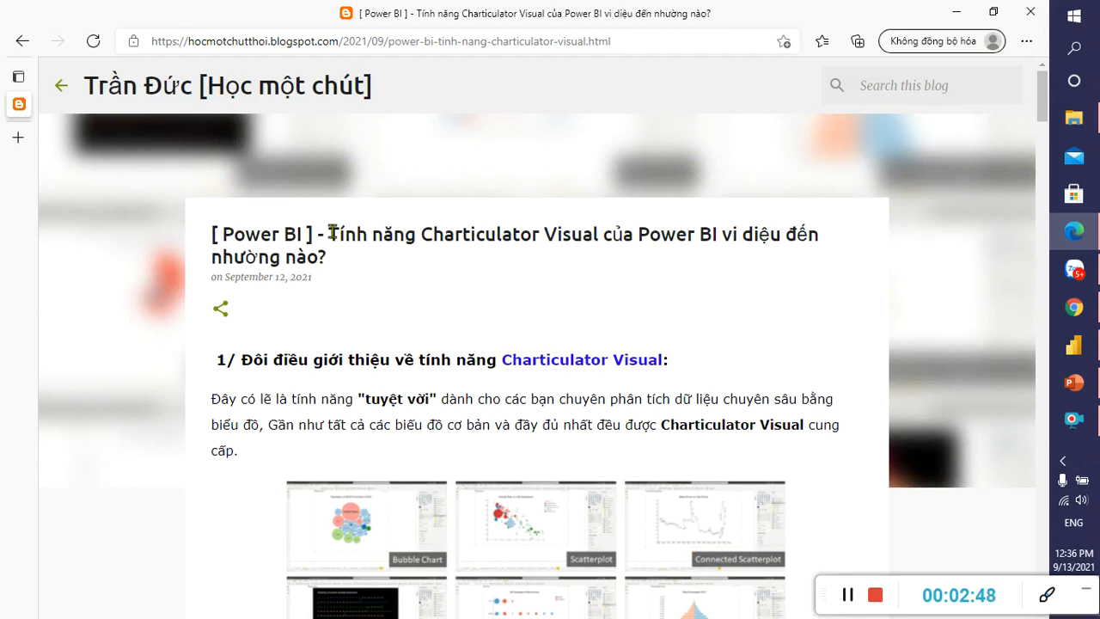
Step: Highlight the article's title and the blog's domain in the web address, and clear the selection
{"action": "left_click_drag", "start_coordinate": [332, 234], "coordinate": [351, 256]}
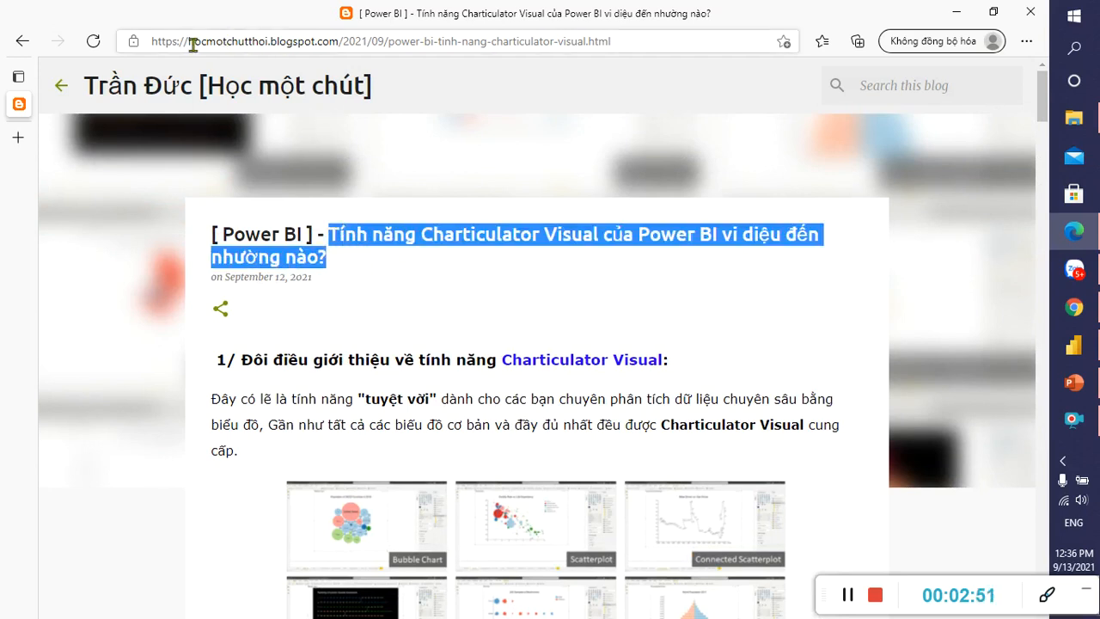
{"action": "left_click_drag", "start_coordinate": [190, 41], "coordinate": [343, 40]}
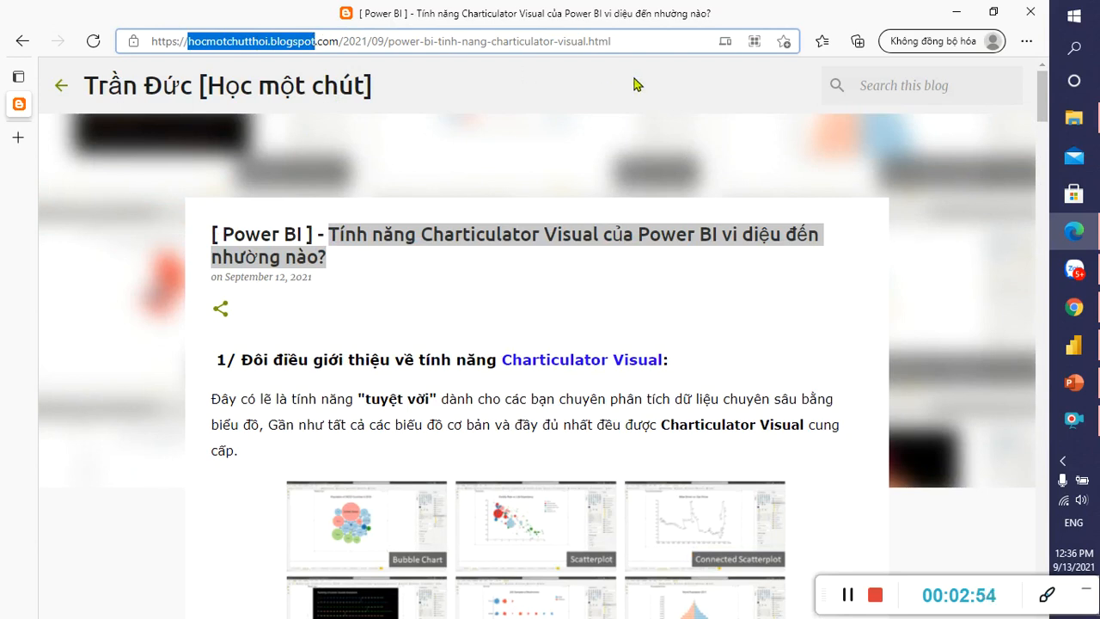
{"action": "left_click", "coordinate": [456, 300]}
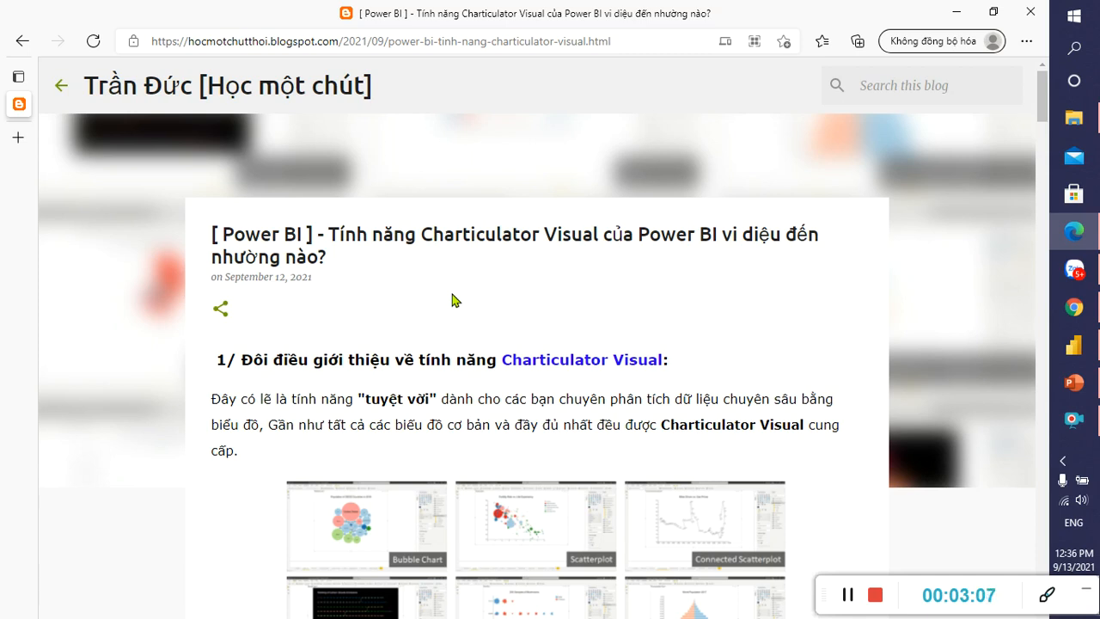
{"action": "scroll", "coordinate": [1020, 271], "scroll_direction": "down", "scroll_amount": 2}
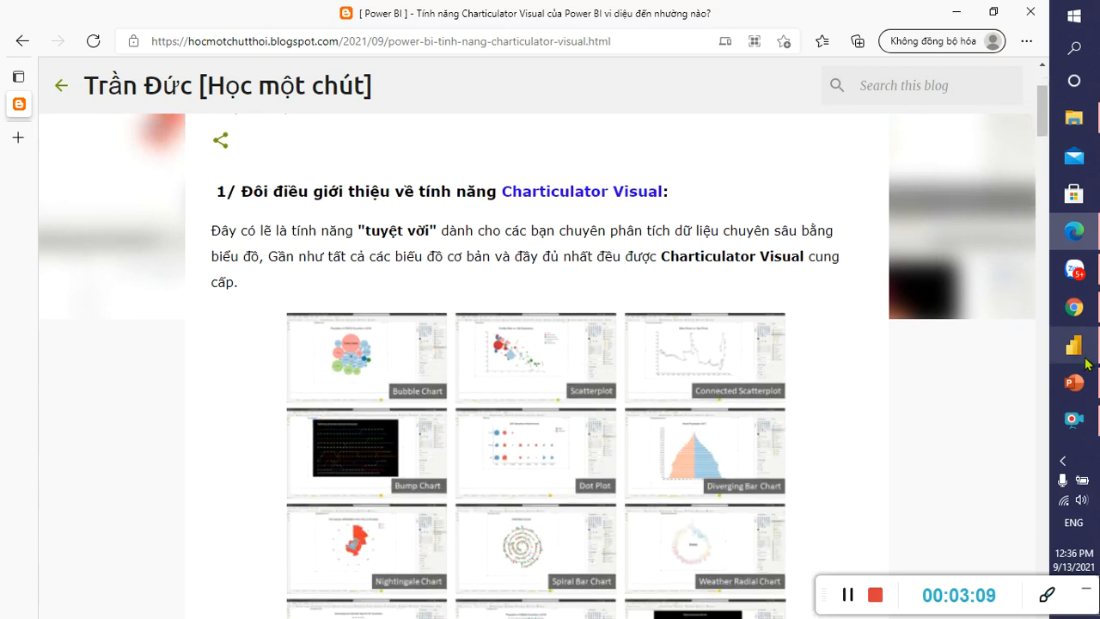
Step: View the OECD population bubble chart in Power BI Desktop, and switch to Chrome to browse the Charticulator chart templates
{"action": "left_click", "coordinate": [1076, 347]}
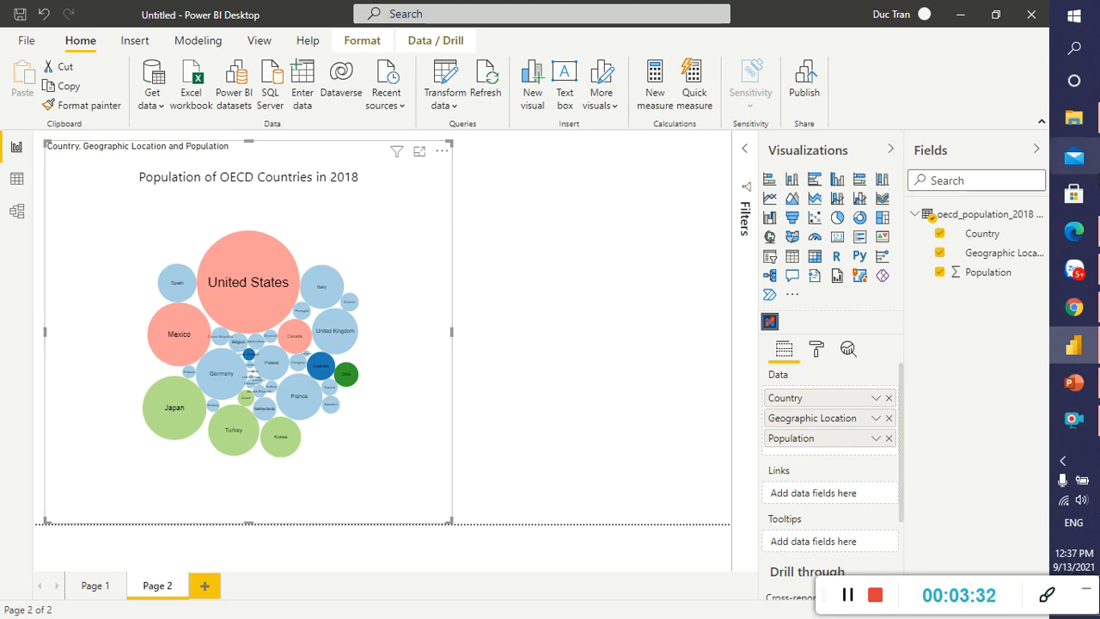
{"action": "left_click", "coordinate": [1074, 306]}
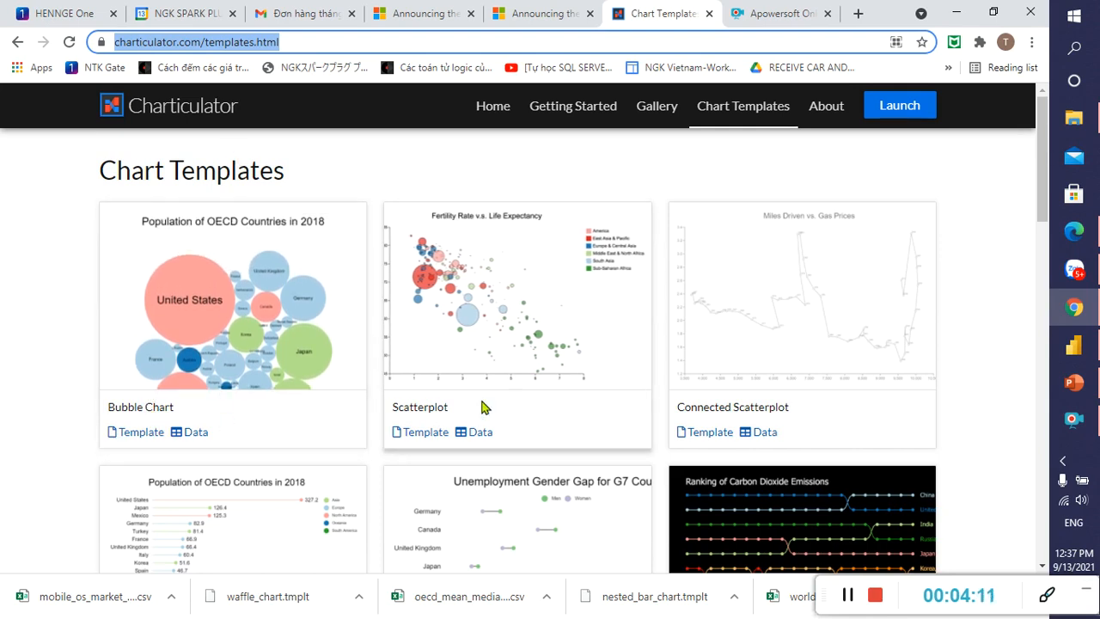
{"action": "scroll", "coordinate": [484, 440], "scroll_direction": "down", "scroll_amount": 3}
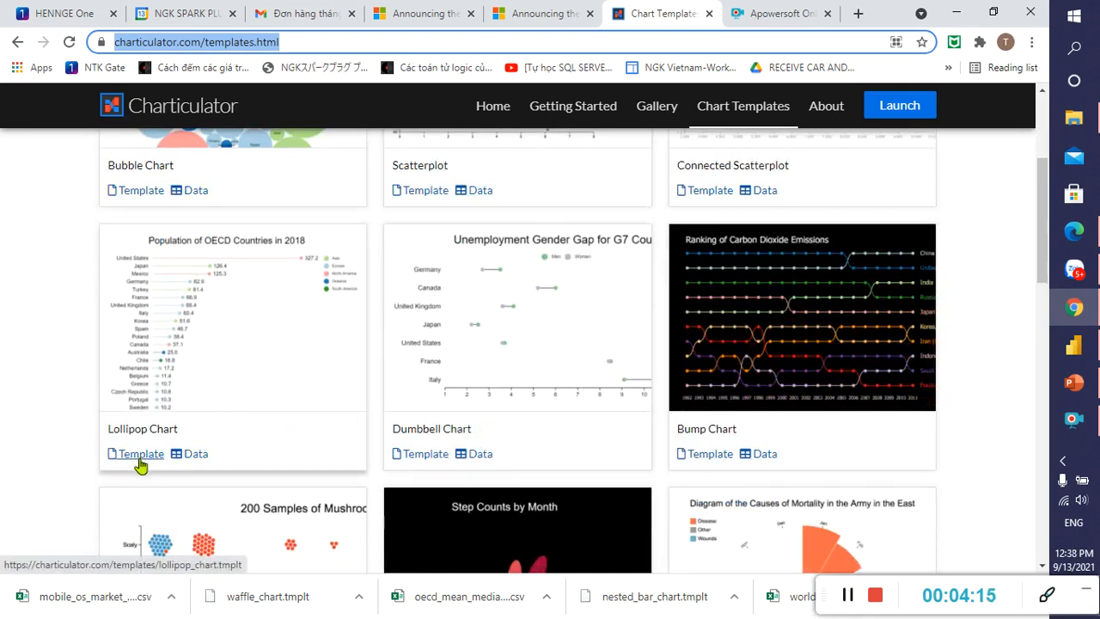
{"action": "scroll", "coordinate": [140, 464], "scroll_direction": "down", "scroll_amount": 3}
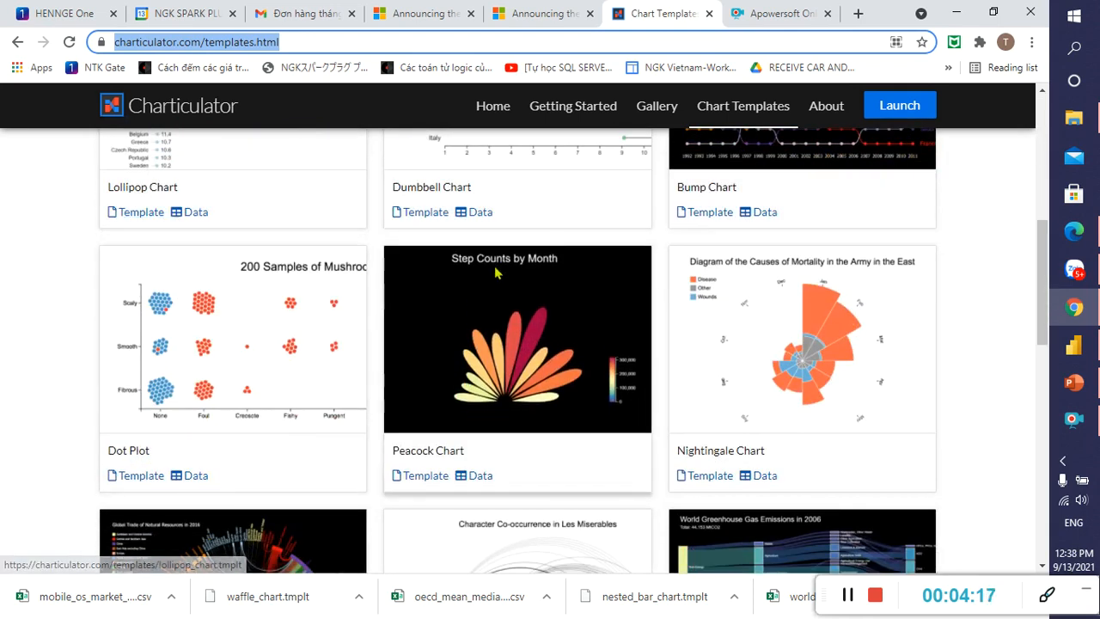
{"action": "scroll", "coordinate": [491, 284], "scroll_direction": "down", "scroll_amount": 2}
{"action": "scroll", "coordinate": [773, 288], "scroll_direction": "up", "scroll_amount": 7}
Step: Switch to Edge and find the Bubble Chart section of the article with the data and template download link
{"action": "left_click", "coordinate": [1074, 231]}
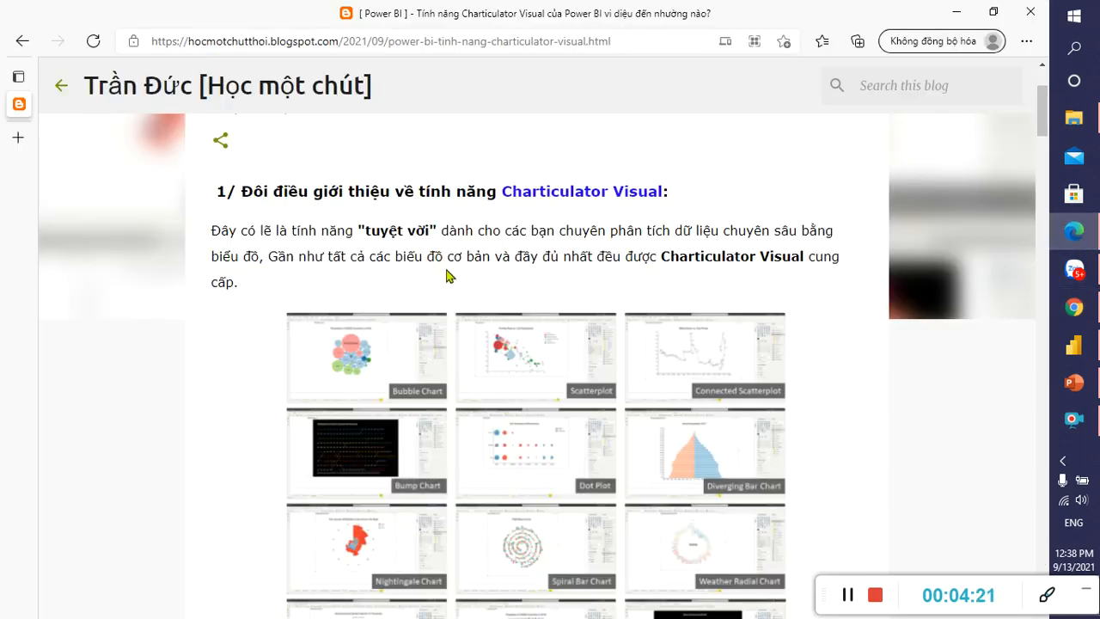
{"action": "scroll", "coordinate": [489, 337], "scroll_direction": "down", "scroll_amount": 3}
{"action": "scroll", "coordinate": [489, 337], "scroll_direction": "down", "scroll_amount": 15}
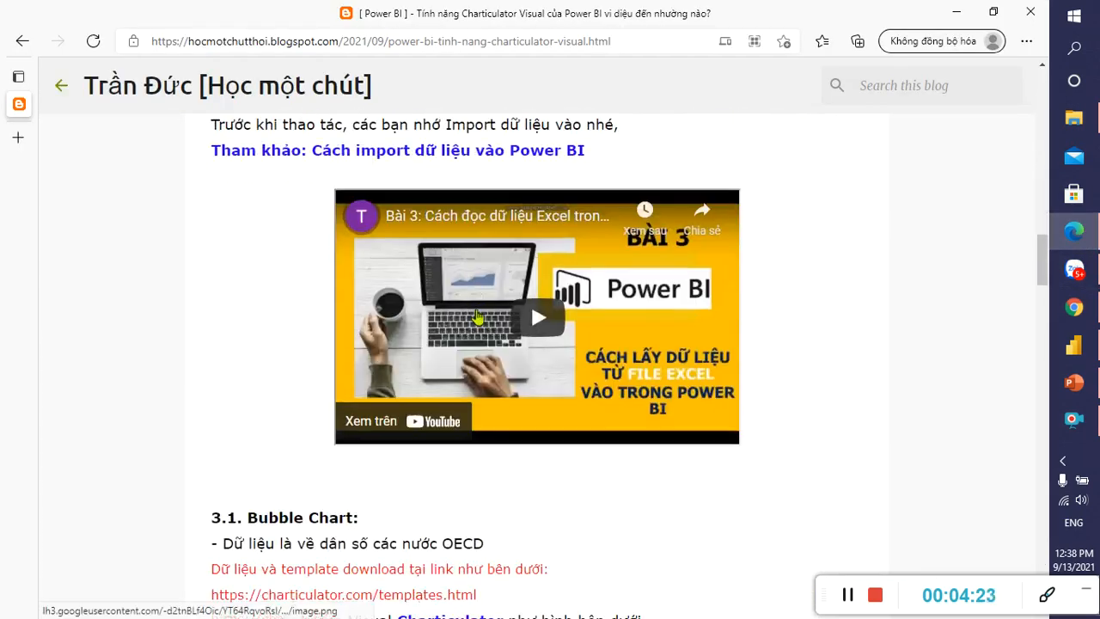
{"action": "scroll", "coordinate": [471, 319], "scroll_direction": "up", "scroll_amount": 2}
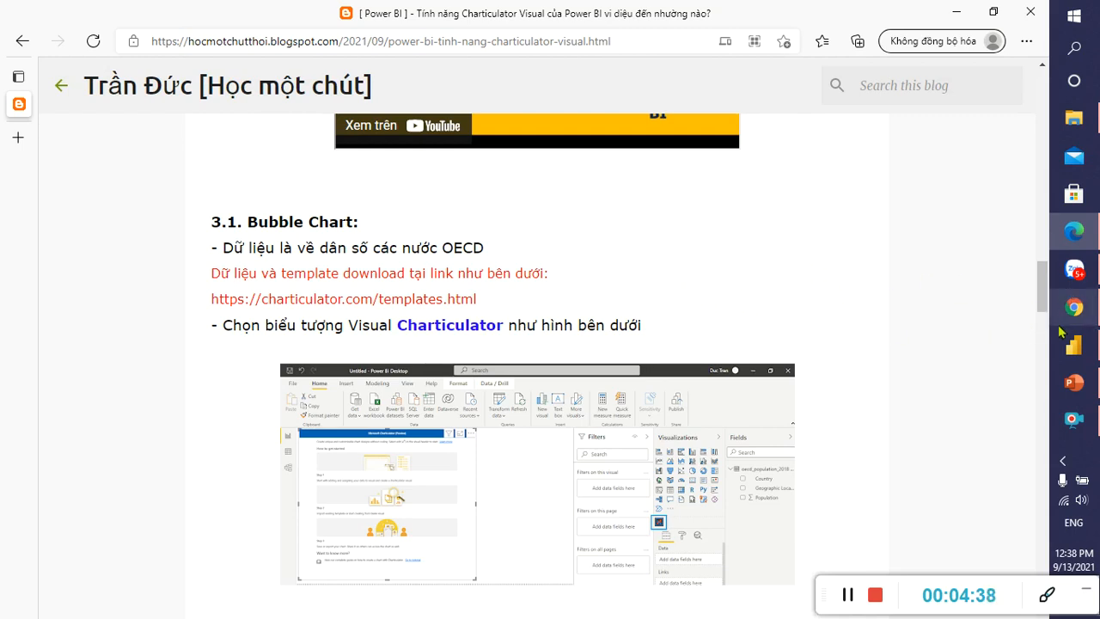
Step: Switch to Power BI Desktop, deselect the bubble chart, and open the AppSource gallery of Power BI visuals to browse it
{"action": "left_click", "coordinate": [1081, 348]}
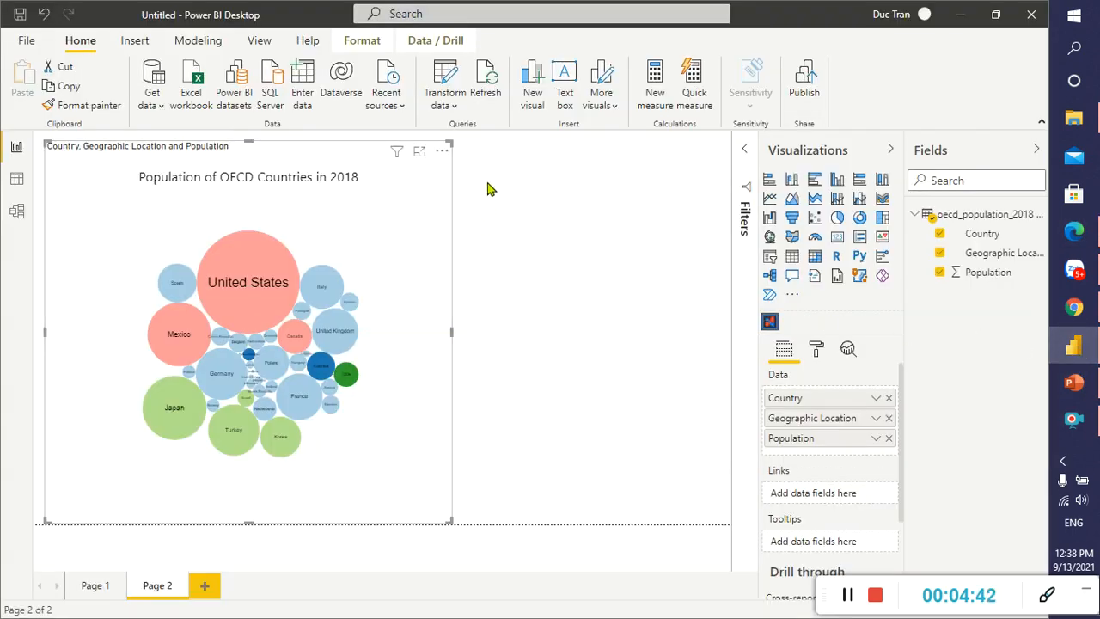
{"action": "left_click", "coordinate": [487, 188]}
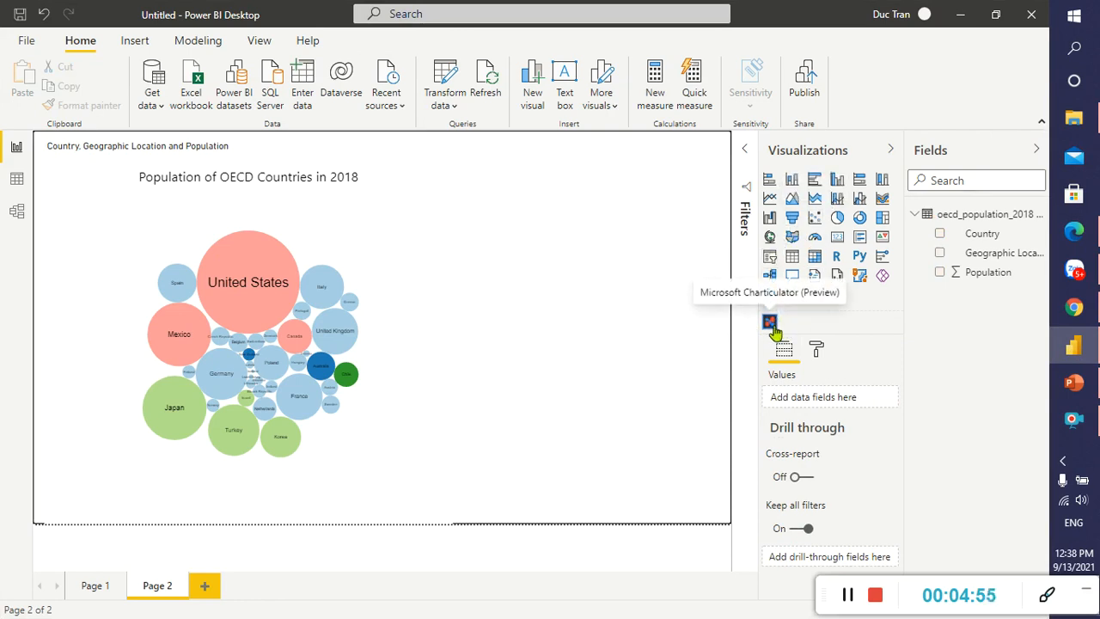
{"action": "left_click", "coordinate": [614, 111]}
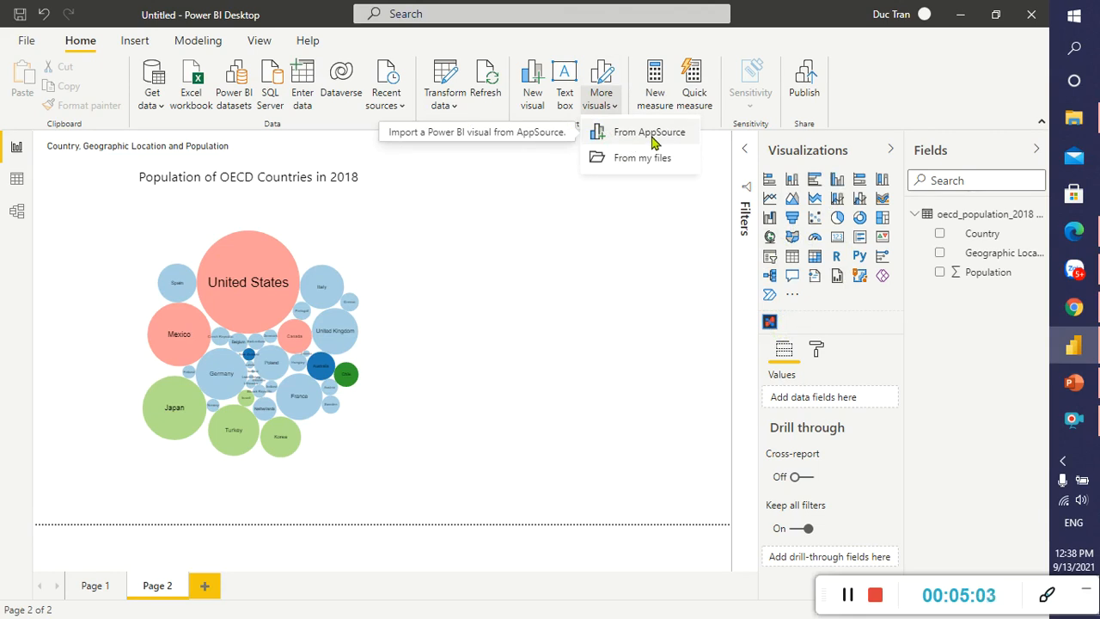
{"action": "left_click", "coordinate": [653, 139]}
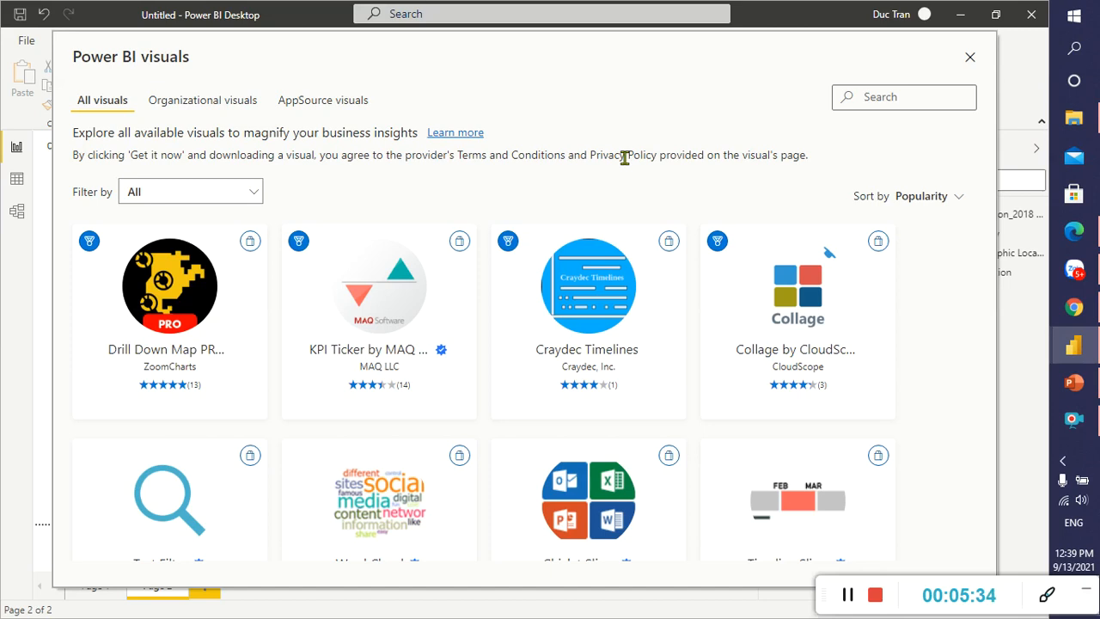
{"action": "scroll", "coordinate": [928, 312], "scroll_direction": "down", "scroll_amount": 1}
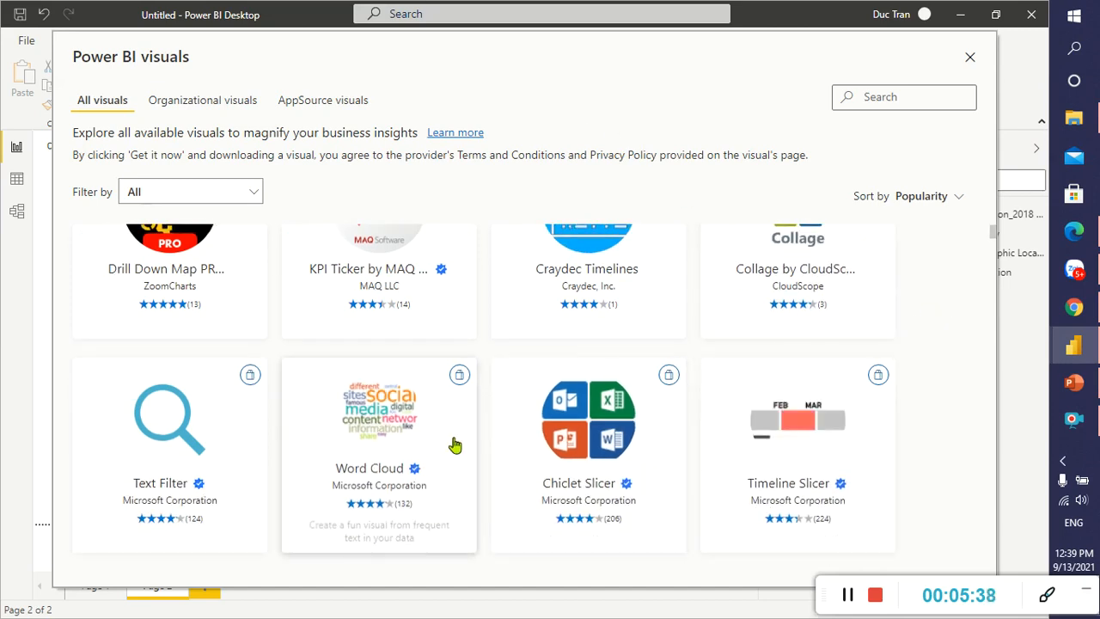
{"action": "scroll", "coordinate": [413, 341], "scroll_direction": "up", "scroll_amount": 1}
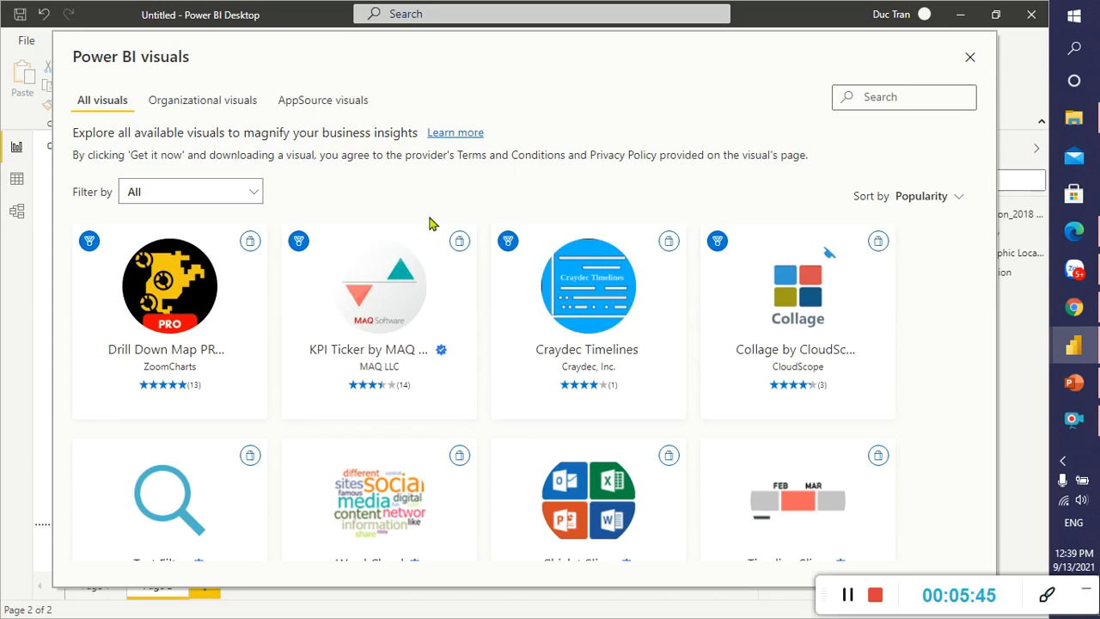
{"action": "scroll", "coordinate": [481, 284], "scroll_direction": "down", "scroll_amount": 5}
{"action": "scroll", "coordinate": [400, 351], "scroll_direction": "up", "scroll_amount": 5}
Step: Search the Power BI visuals for "CHARTI" and open the Charticulator listing
{"action": "left_click", "coordinate": [879, 100]}
{"action": "type", "text": "CHARTI"}
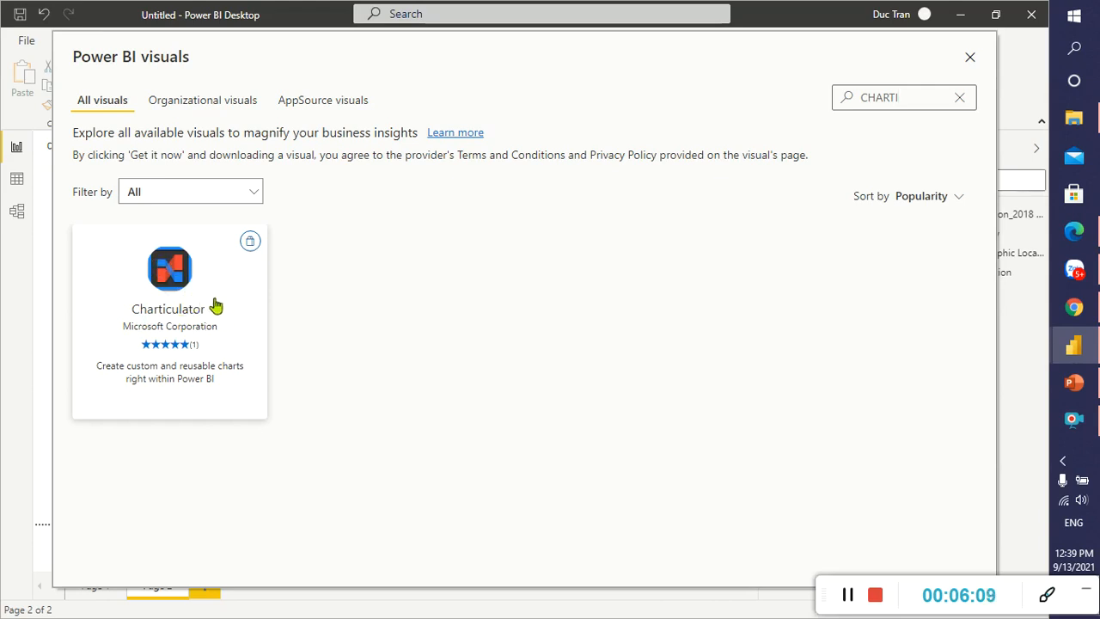
{"action": "left_click", "coordinate": [172, 277]}
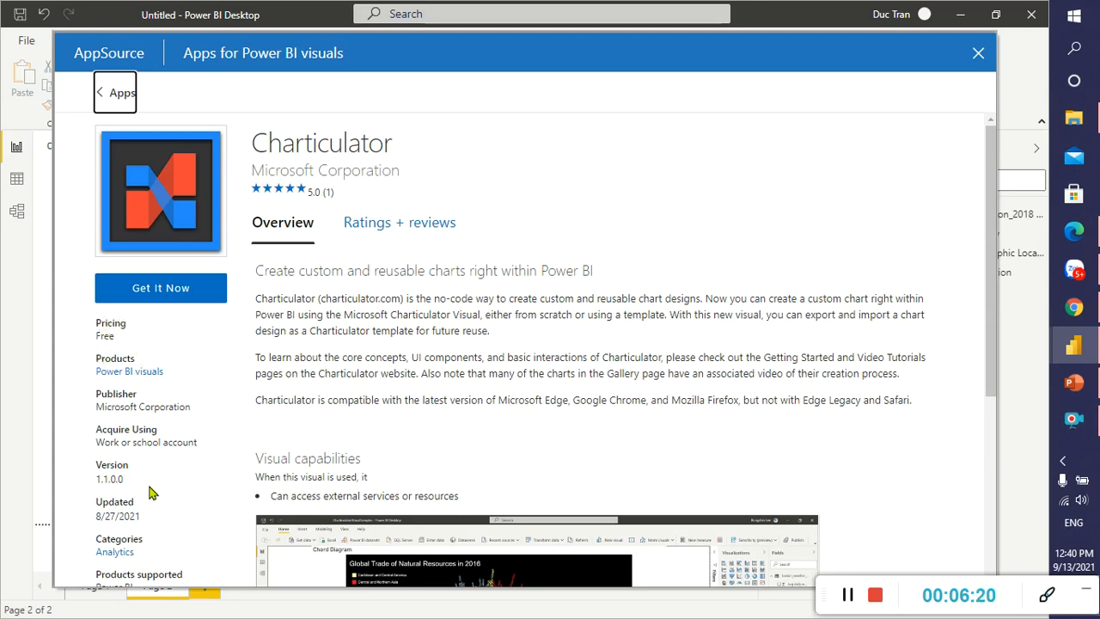
Step: Examine the Charticulator listing's product details, overview, and ratings and reviews
{"action": "scroll", "coordinate": [153, 487], "scroll_direction": "down", "scroll_amount": 1}
{"action": "scroll", "coordinate": [129, 420], "scroll_direction": "down", "scroll_amount": 1}
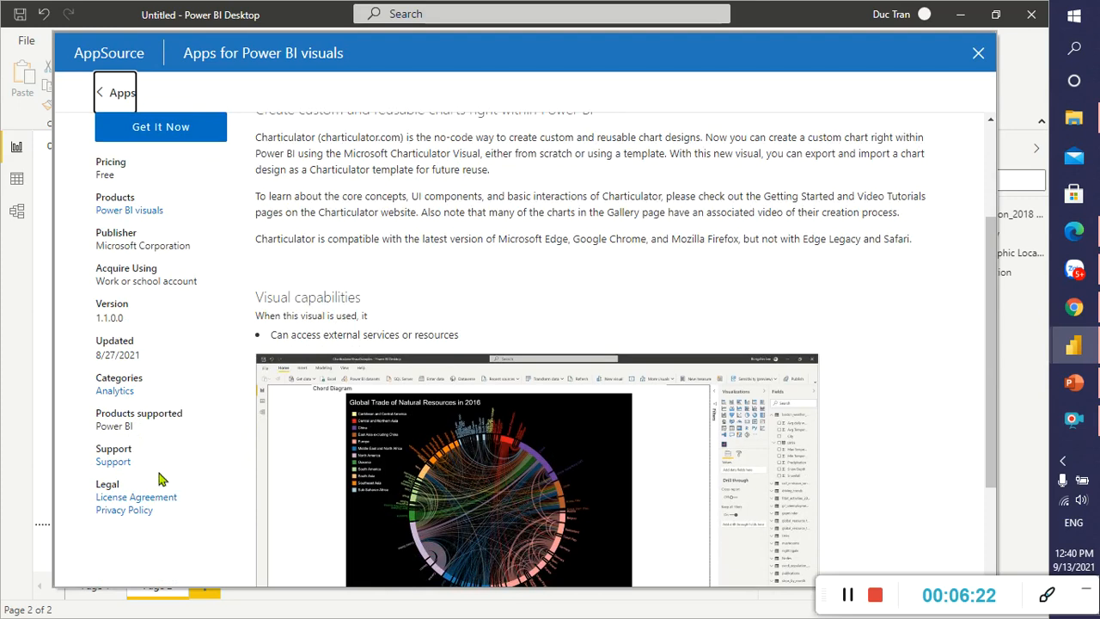
{"action": "scroll", "coordinate": [154, 486], "scroll_direction": "up", "scroll_amount": 2}
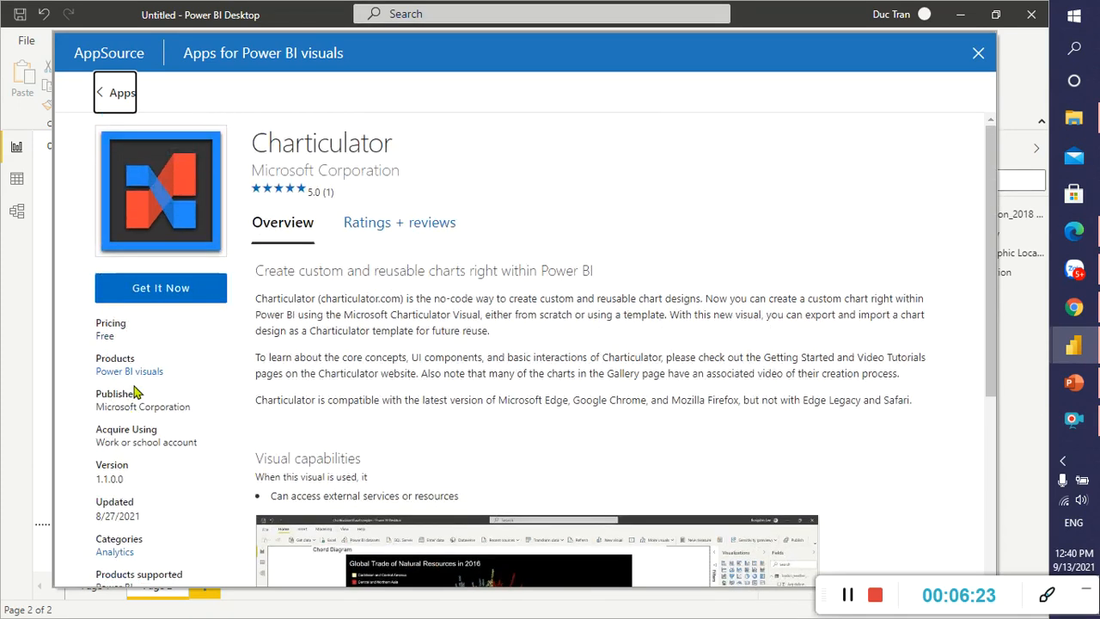
{"action": "left_click", "coordinate": [394, 239]}
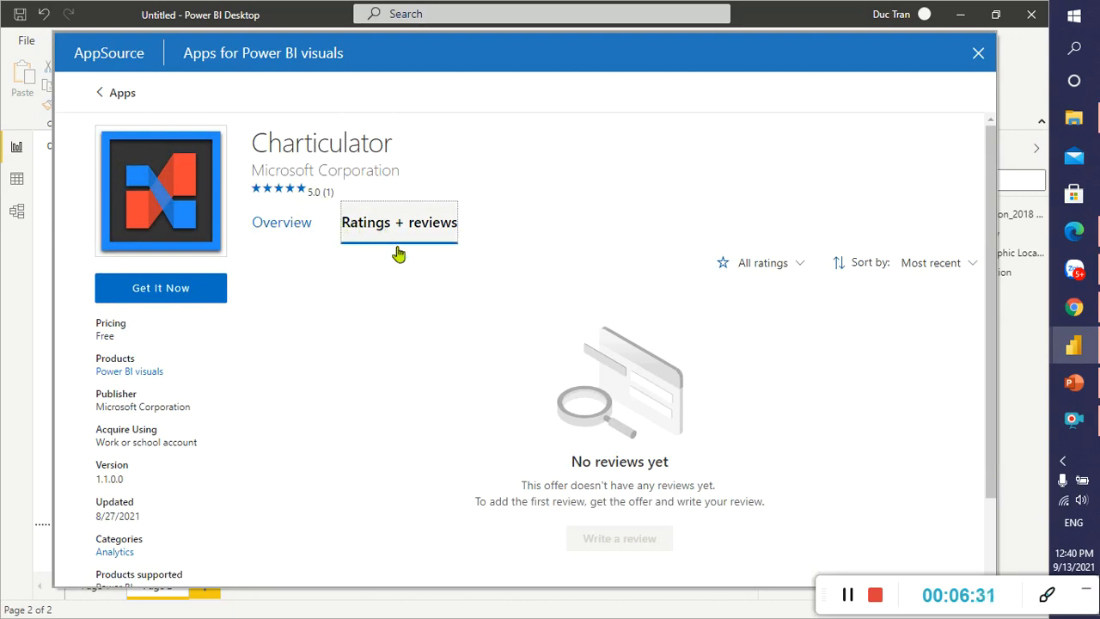
{"action": "scroll", "coordinate": [506, 442], "scroll_direction": "down", "scroll_amount": 2}
{"action": "scroll", "coordinate": [300, 220], "scroll_direction": "up", "scroll_amount": 2}
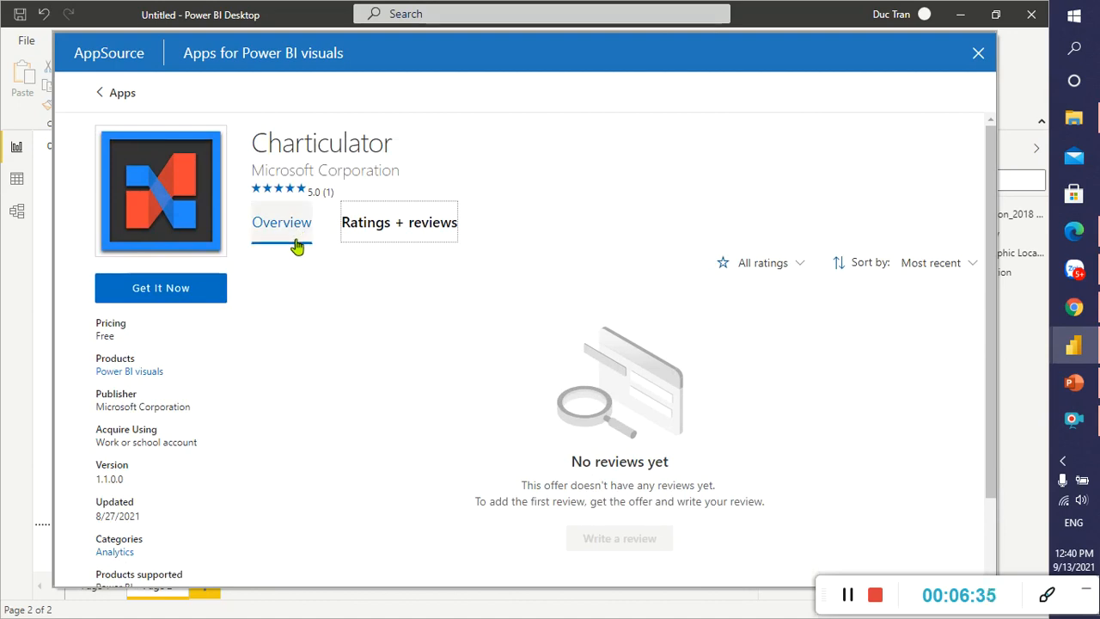
{"action": "scroll", "coordinate": [630, 424], "scroll_direction": "down", "scroll_amount": 2}
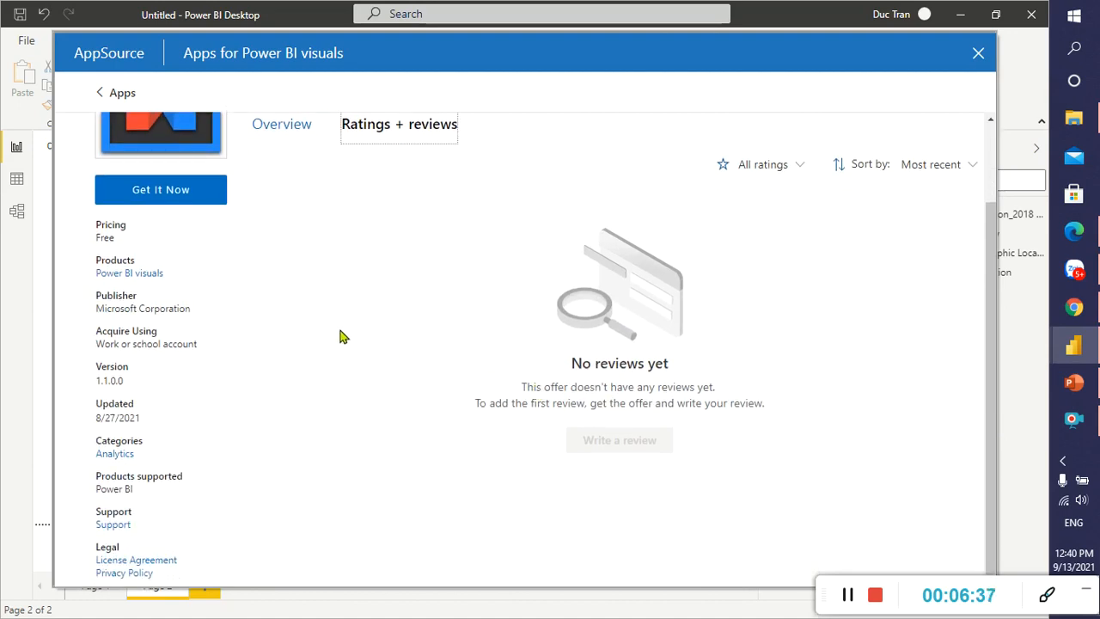
{"action": "scroll", "coordinate": [277, 234], "scroll_direction": "up", "scroll_amount": 2}
{"action": "left_click", "coordinate": [291, 250]}
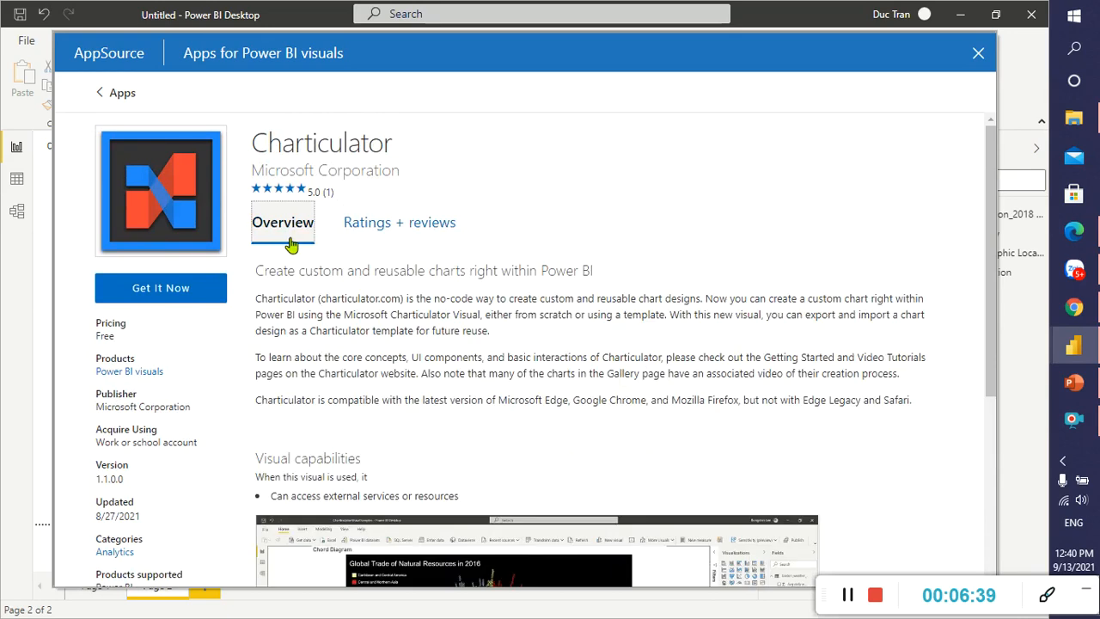
Step: Try to get the Charticulator visual from AppSource, declining to update the copy already in the report
{"action": "left_click", "coordinate": [161, 301]}
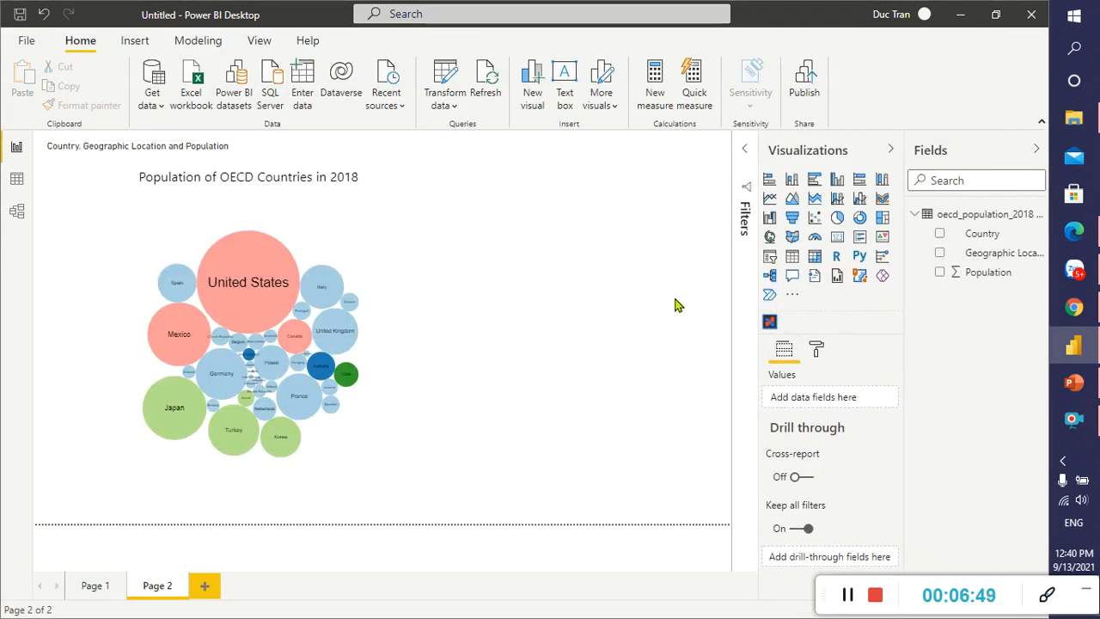
{"action": "left_click", "coordinate": [769, 325]}
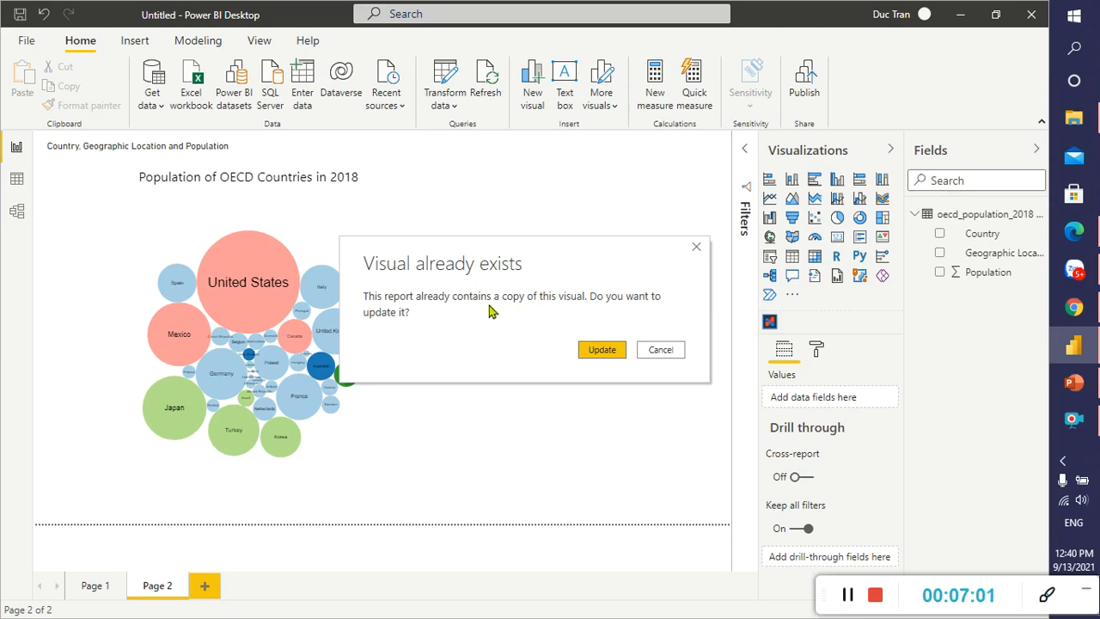
{"action": "left_click", "coordinate": [660, 351]}
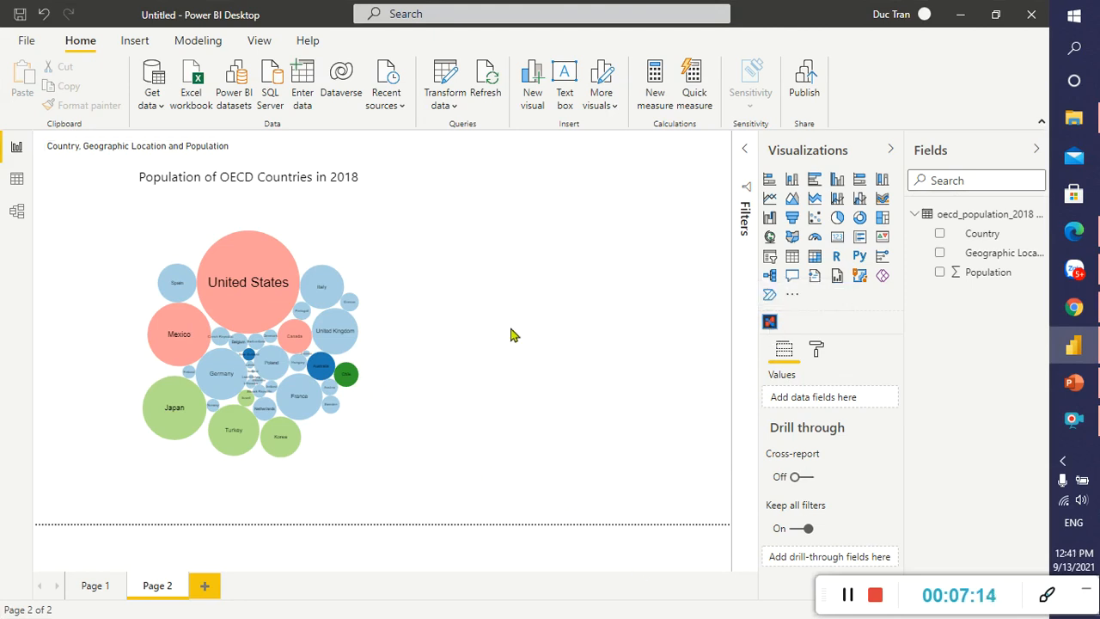
Step: Shrink the existing bubble chart slightly from its lower corner and shift it a little across the page
{"action": "left_click", "coordinate": [393, 270]}
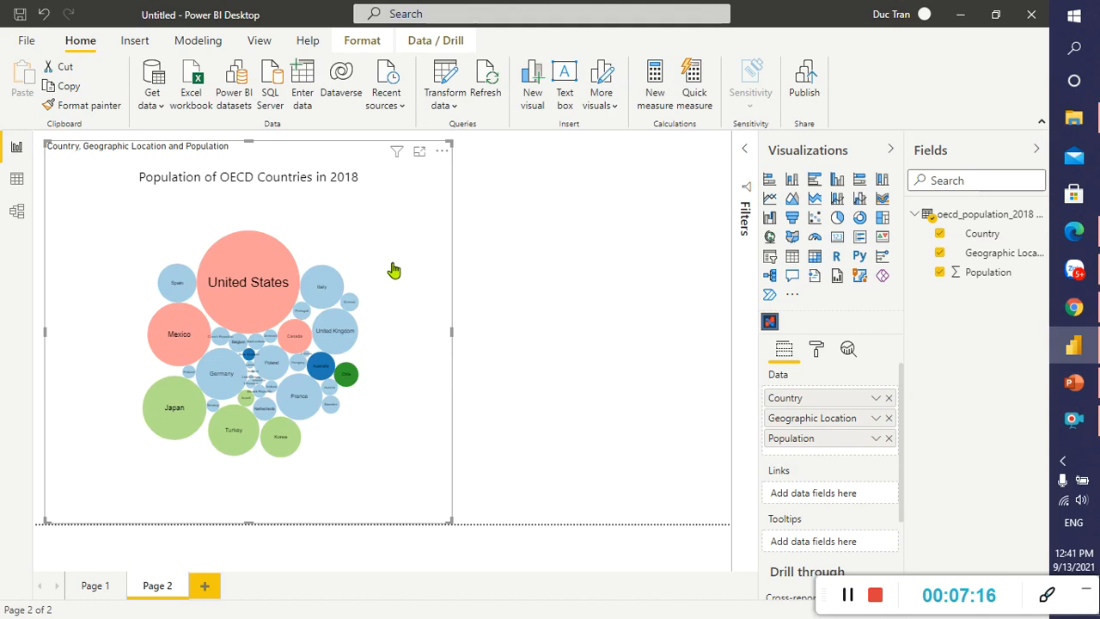
{"action": "left_click", "coordinate": [437, 148]}
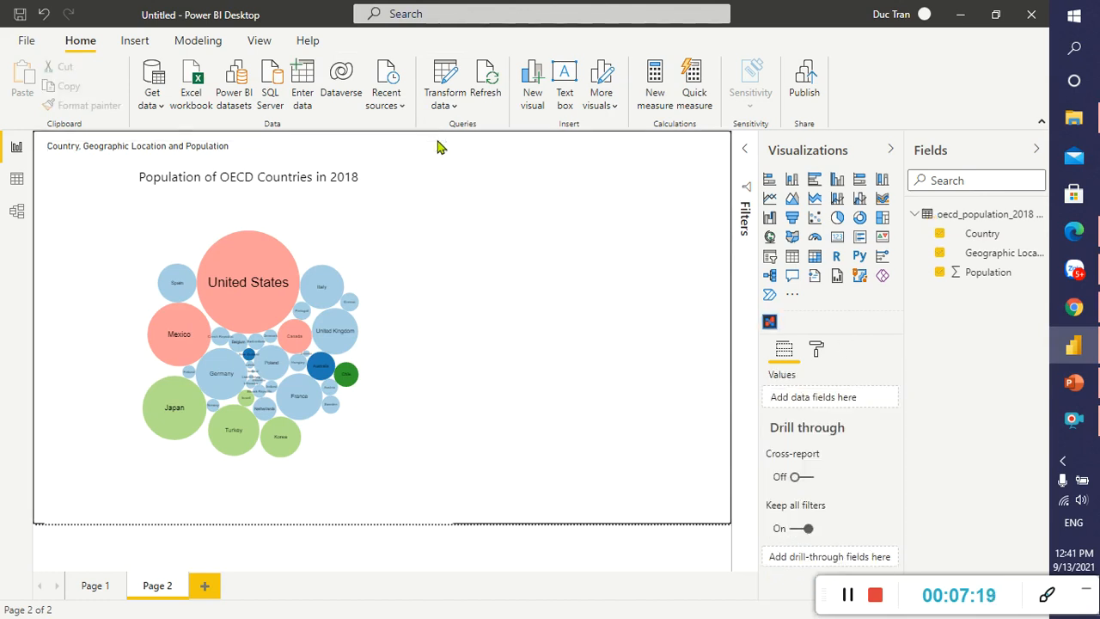
{"action": "left_click", "coordinate": [449, 268]}
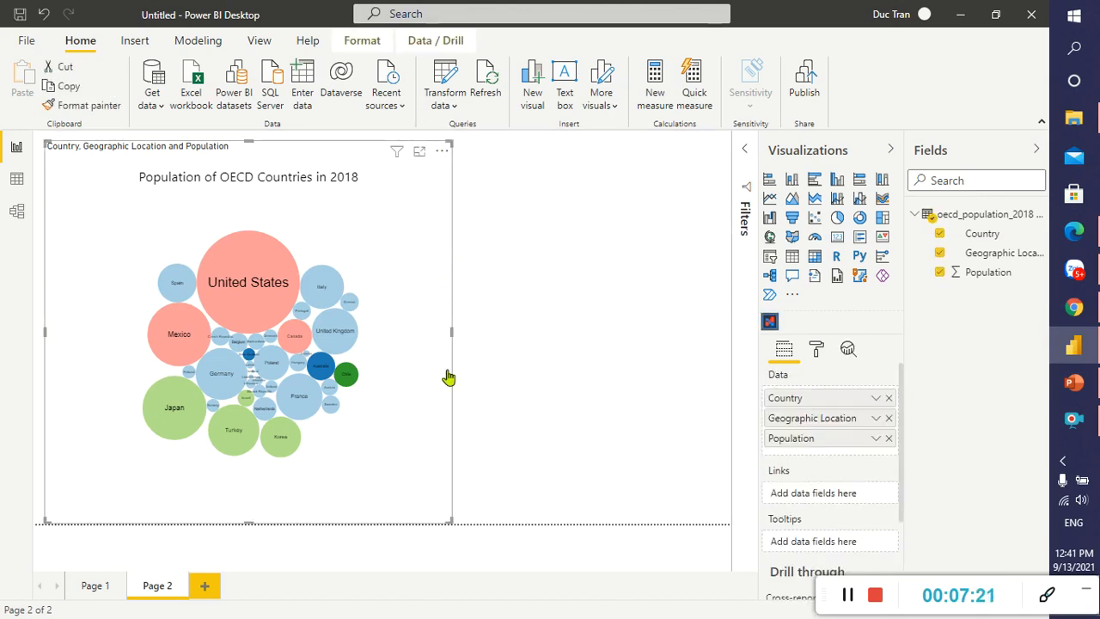
{"action": "left_click_drag", "start_coordinate": [451, 521], "coordinate": [435, 499]}
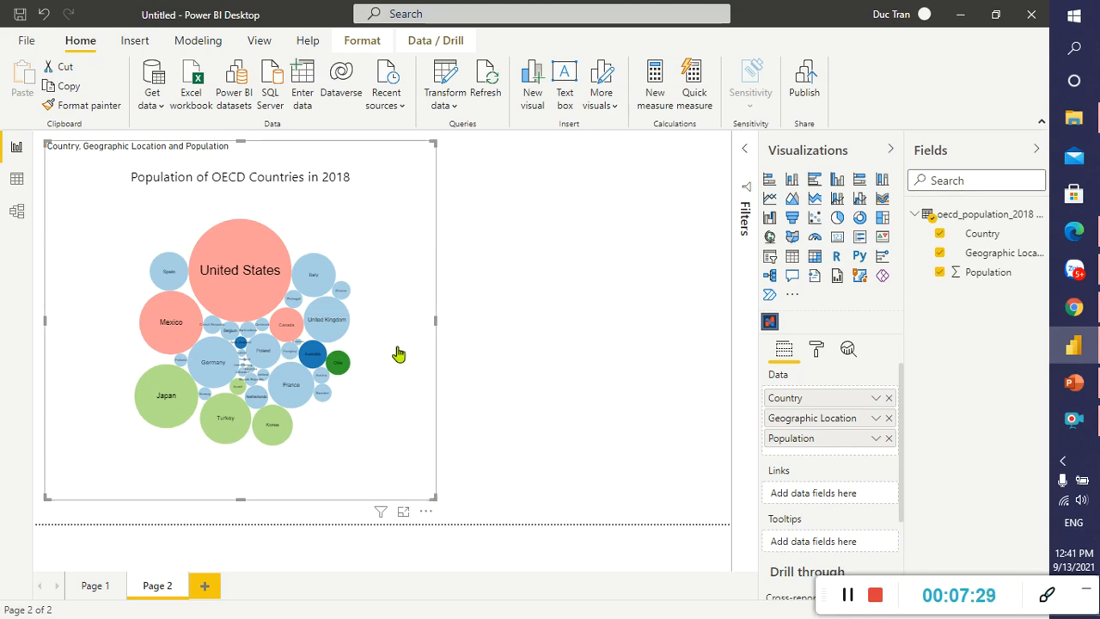
{"action": "left_click_drag", "start_coordinate": [325, 147], "coordinate": [358, 152]}
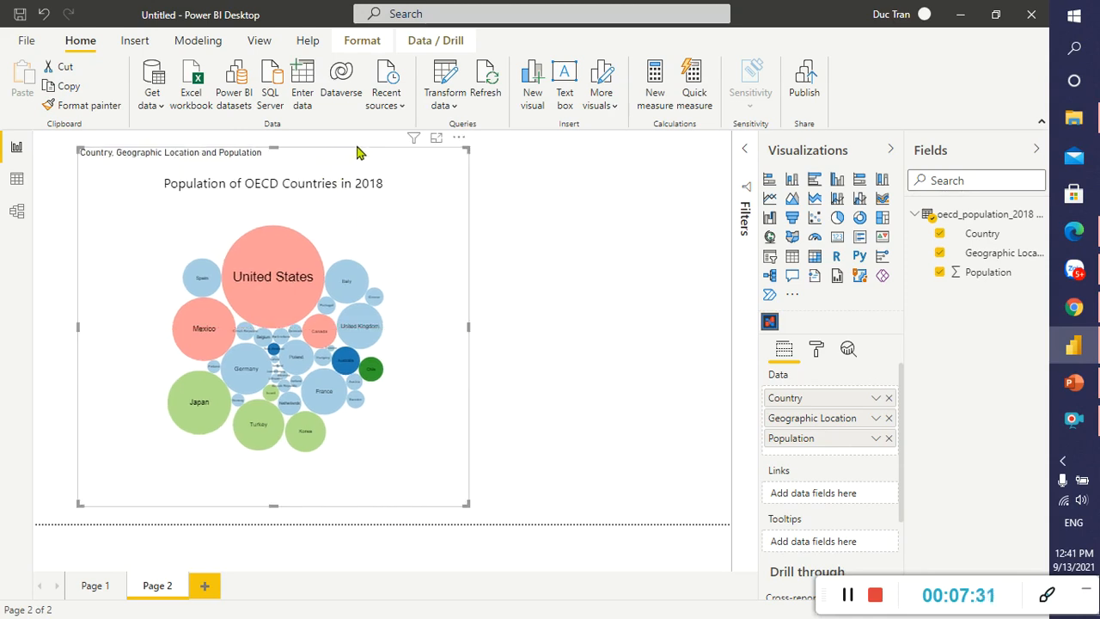
Step: Delete the existing bubble chart visual from Page 2
{"action": "left_click", "coordinate": [358, 147]}
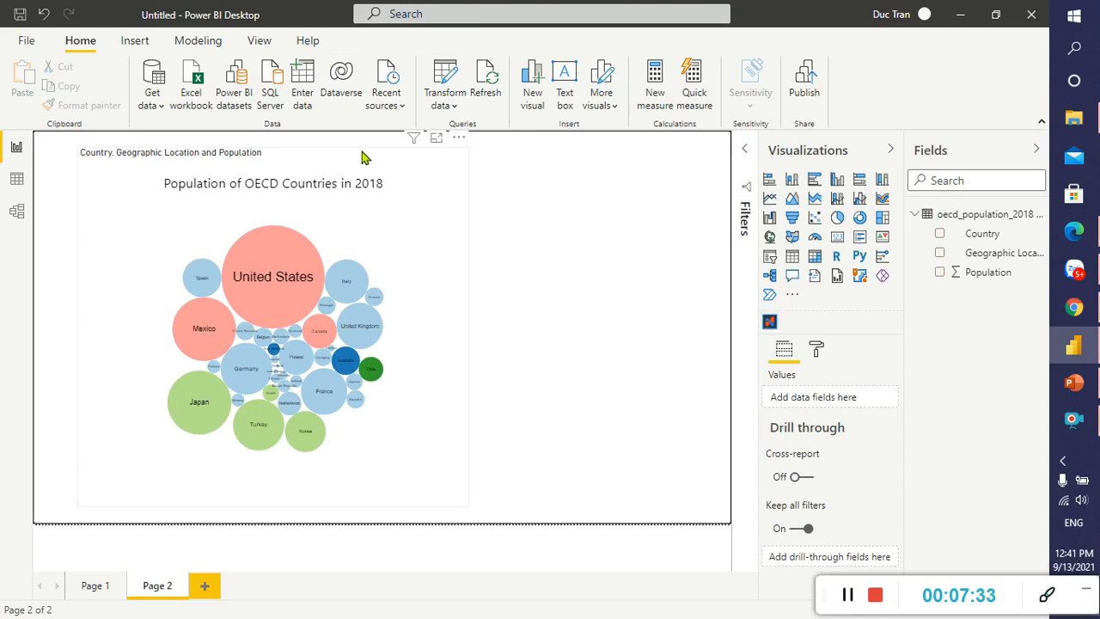
{"action": "left_click", "coordinate": [362, 159]}
{"action": "key", "text": "Delete"}
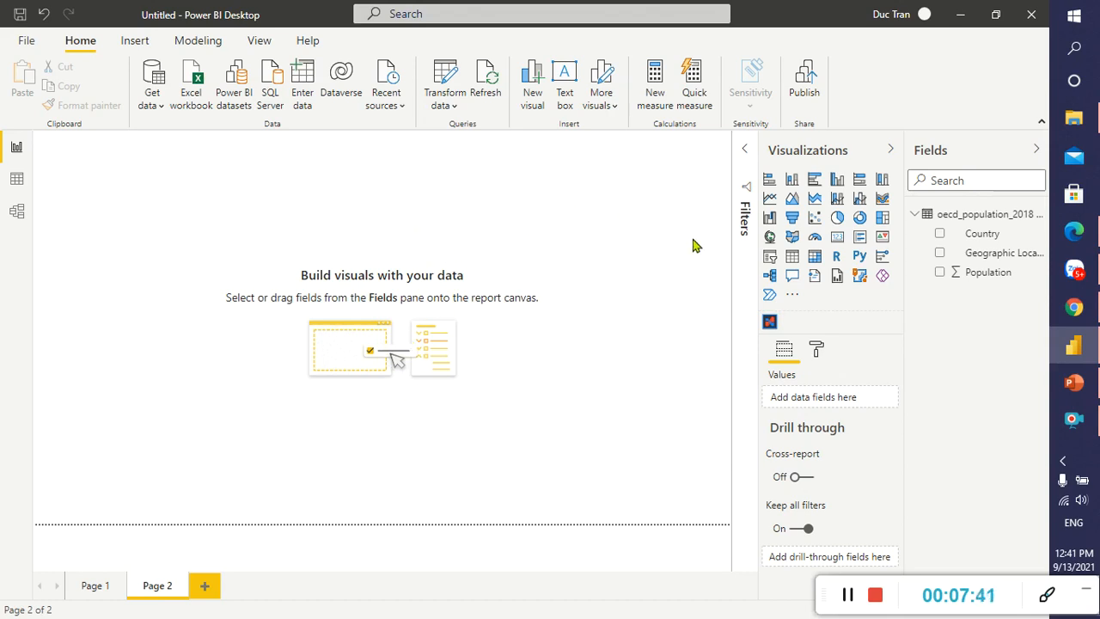
Step: Add a blank Charticulator visual to the page and enlarge it to the full page height
{"action": "left_click", "coordinate": [769, 322]}
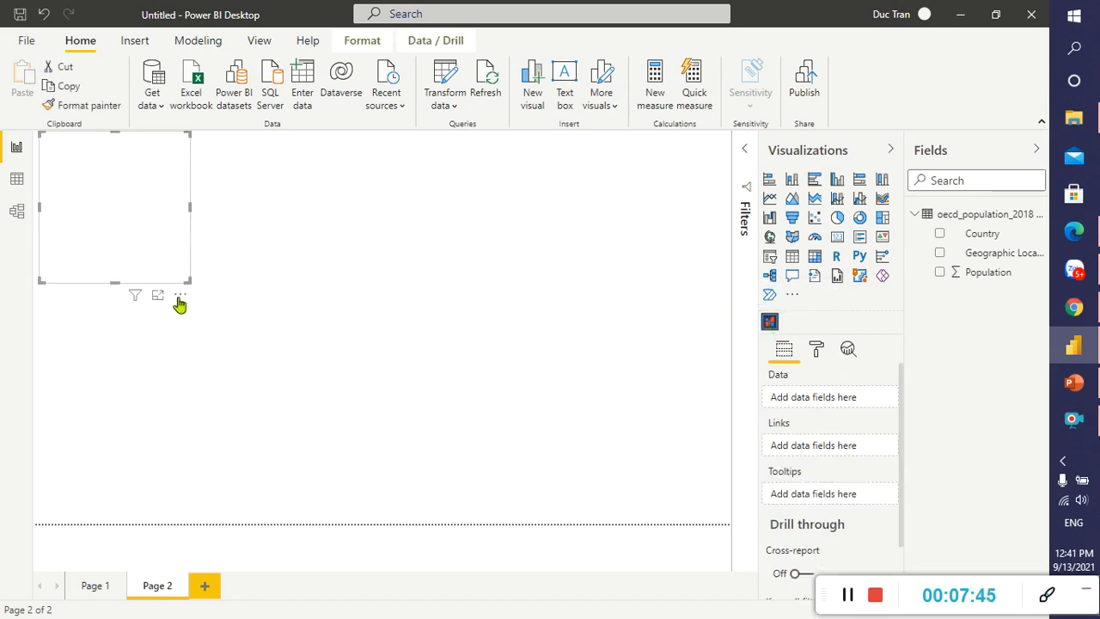
{"action": "left_click_drag", "start_coordinate": [209, 308], "coordinate": [398, 524]}
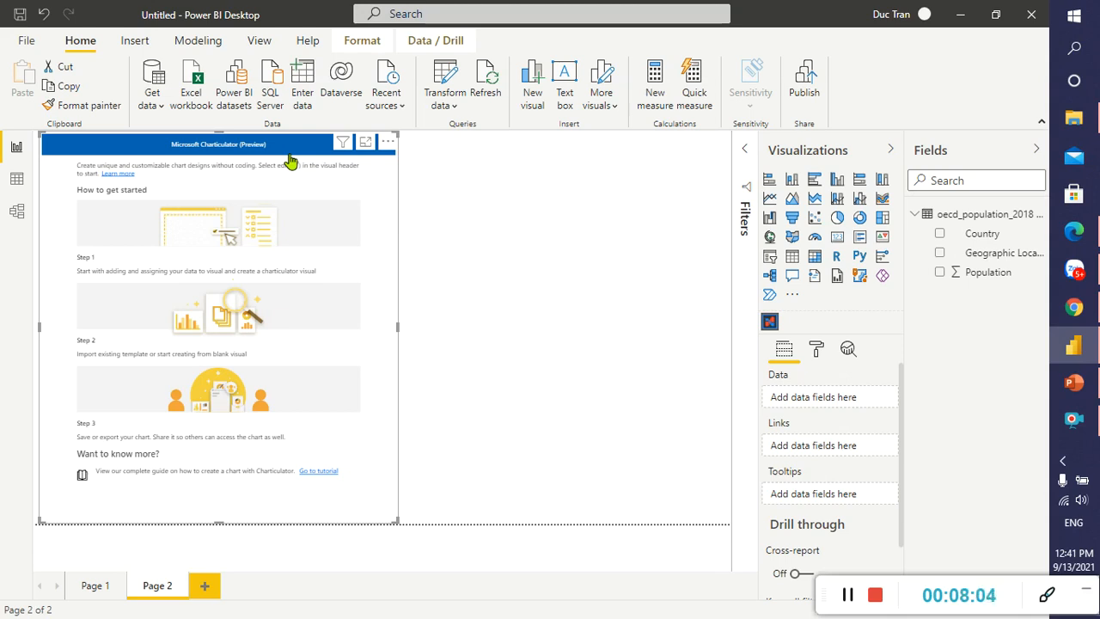
Step: Open the Charticulator visual for editing and look through its sample templates
{"action": "left_click", "coordinate": [388, 145]}
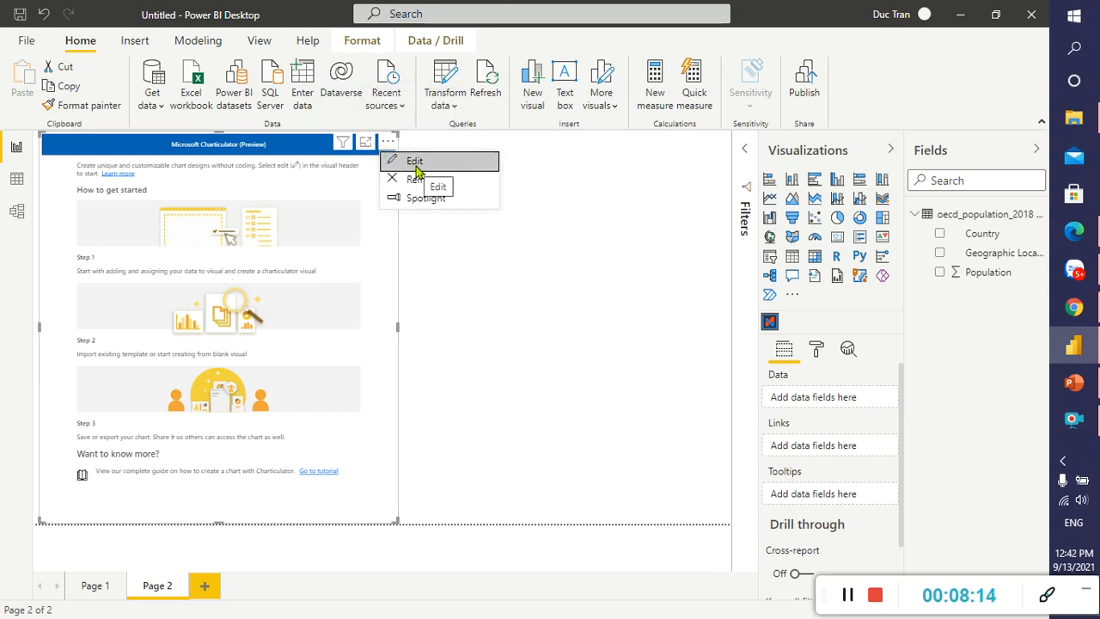
{"action": "left_click", "coordinate": [416, 162]}
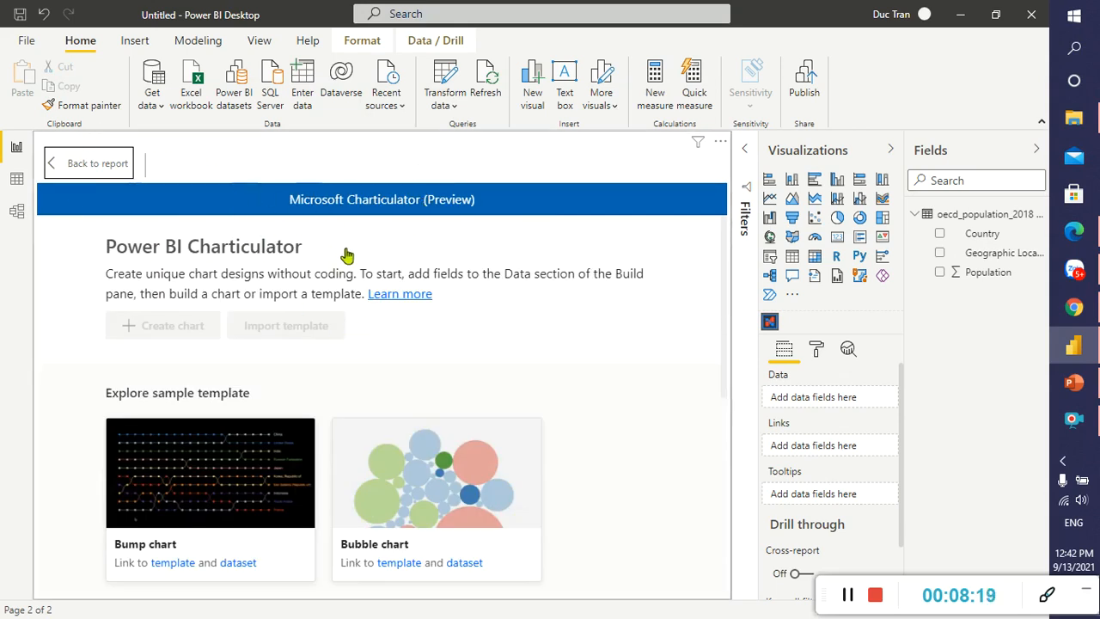
{"action": "scroll", "coordinate": [348, 258], "scroll_direction": "down", "scroll_amount": 2}
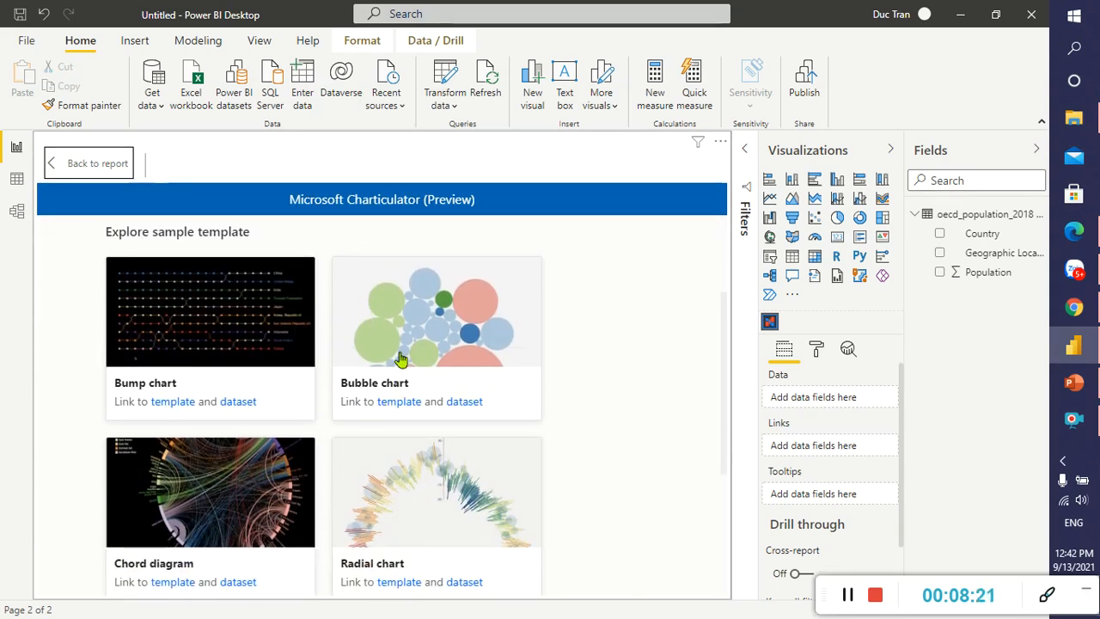
{"action": "scroll", "coordinate": [412, 435], "scroll_direction": "down", "scroll_amount": 3}
{"action": "scroll", "coordinate": [384, 458], "scroll_direction": "up", "scroll_amount": 5}
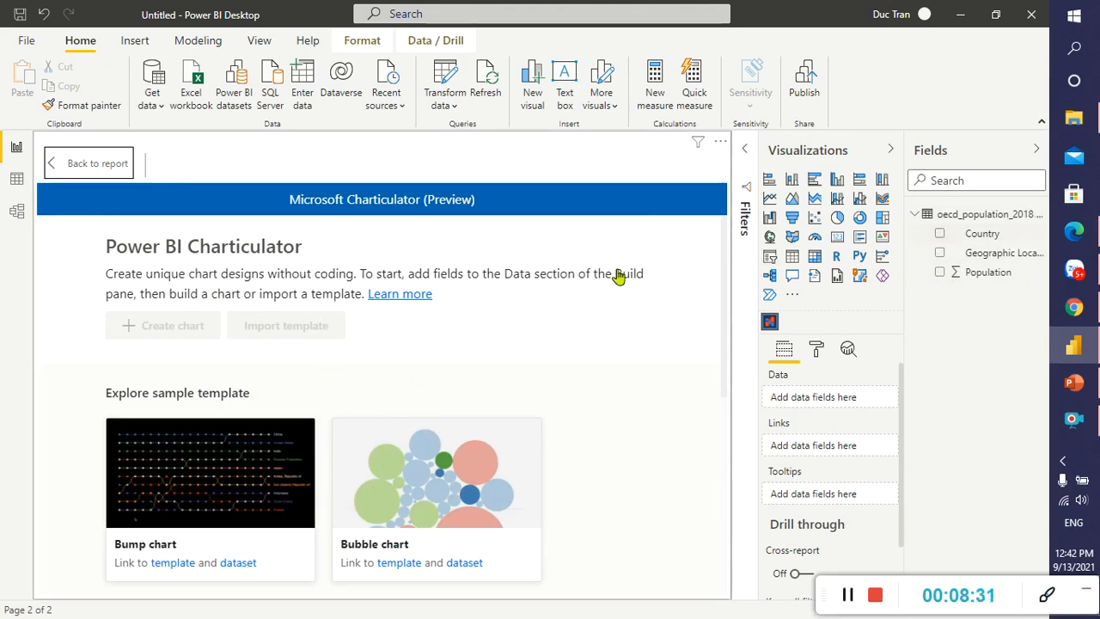
Step: Add Country, Geographic Location and Population to the visual, placing all three fields under Data
{"action": "left_click", "coordinate": [940, 234]}
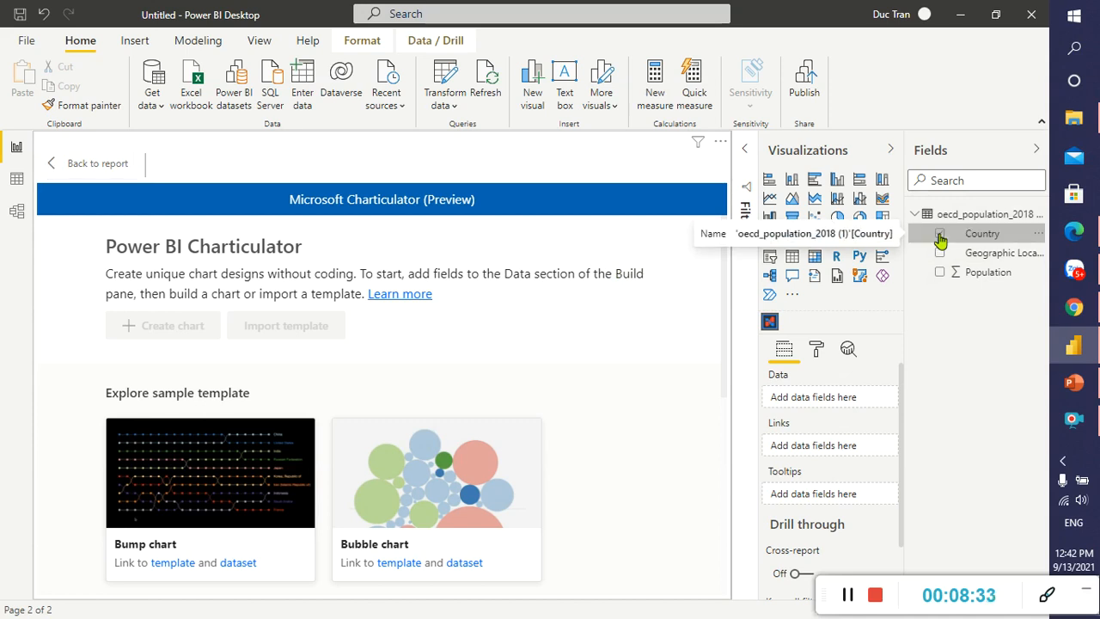
{"action": "left_click", "coordinate": [939, 253]}
{"action": "left_click", "coordinate": [940, 273]}
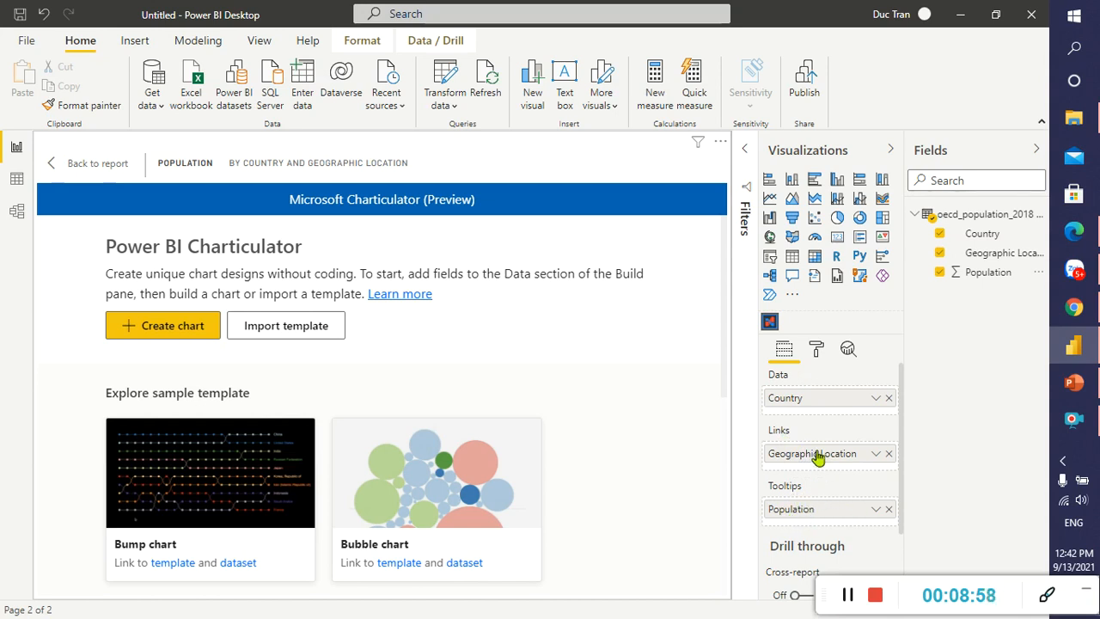
{"action": "left_click_drag", "start_coordinate": [817, 461], "coordinate": [808, 408]}
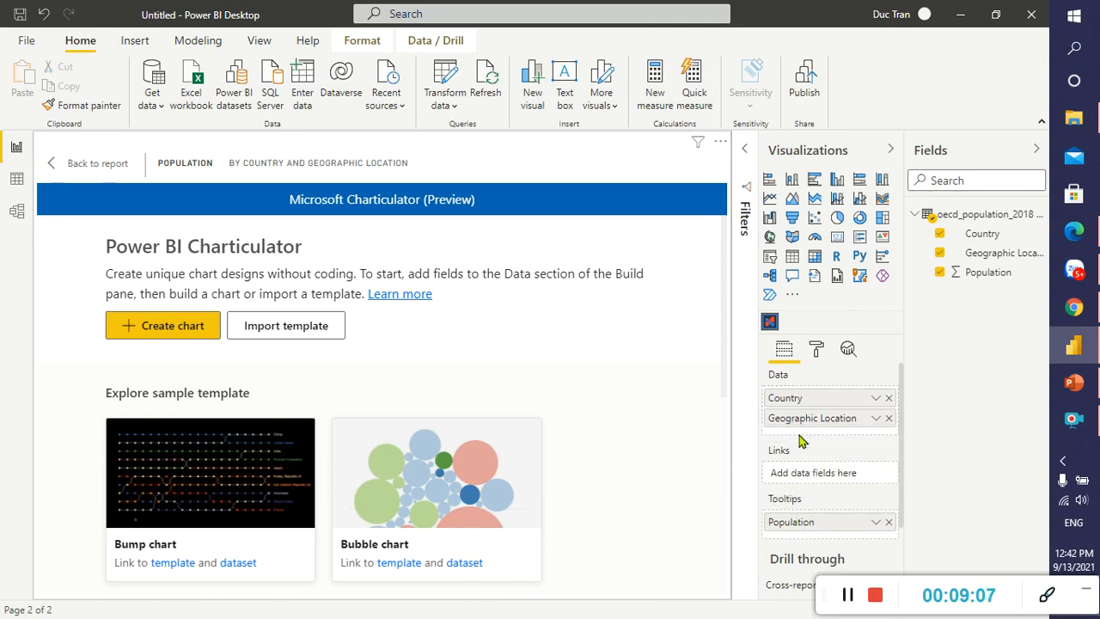
{"action": "left_click_drag", "start_coordinate": [799, 532], "coordinate": [800, 437]}
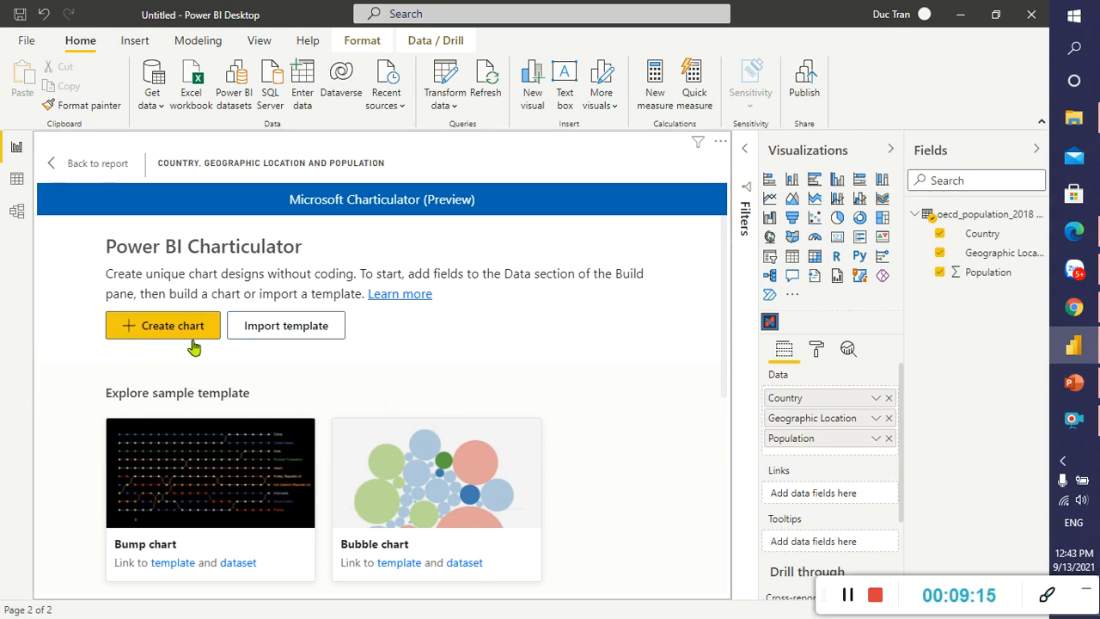
Step: Start importing a template and browse the .tmplt files in the Chartculator folder
{"action": "left_click", "coordinate": [290, 340]}
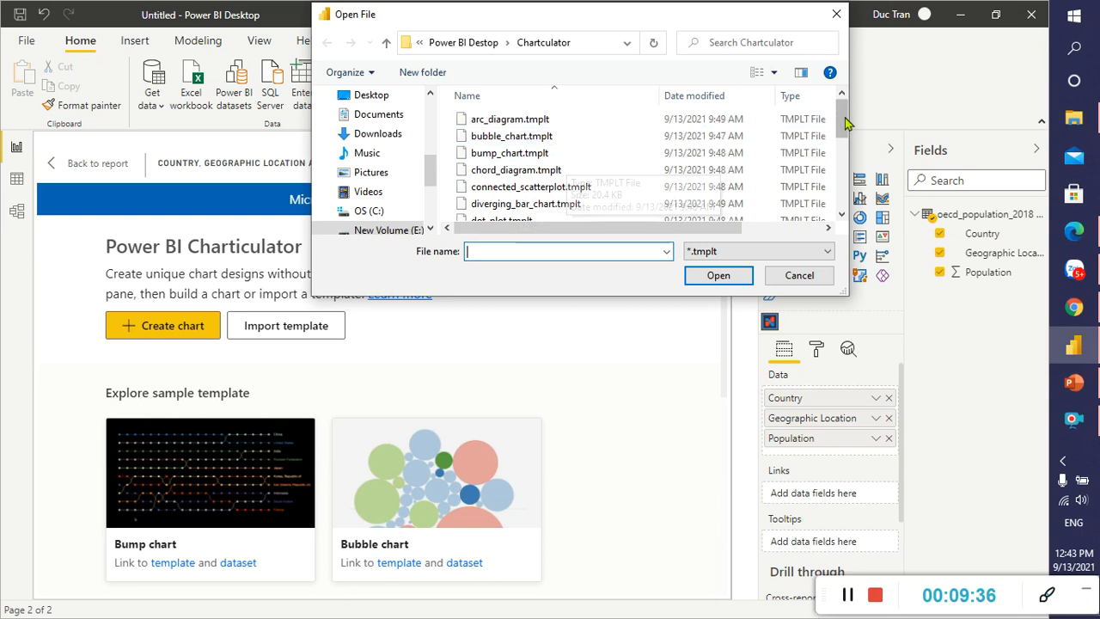
{"action": "mouse_move", "coordinate": [841, 121]}
{"action": "left_mouse_down"}
{"action": "mouse_move", "coordinate": [838, 200]}
{"action": "mouse_move", "coordinate": [838, 124]}
{"action": "left_mouse_up"}
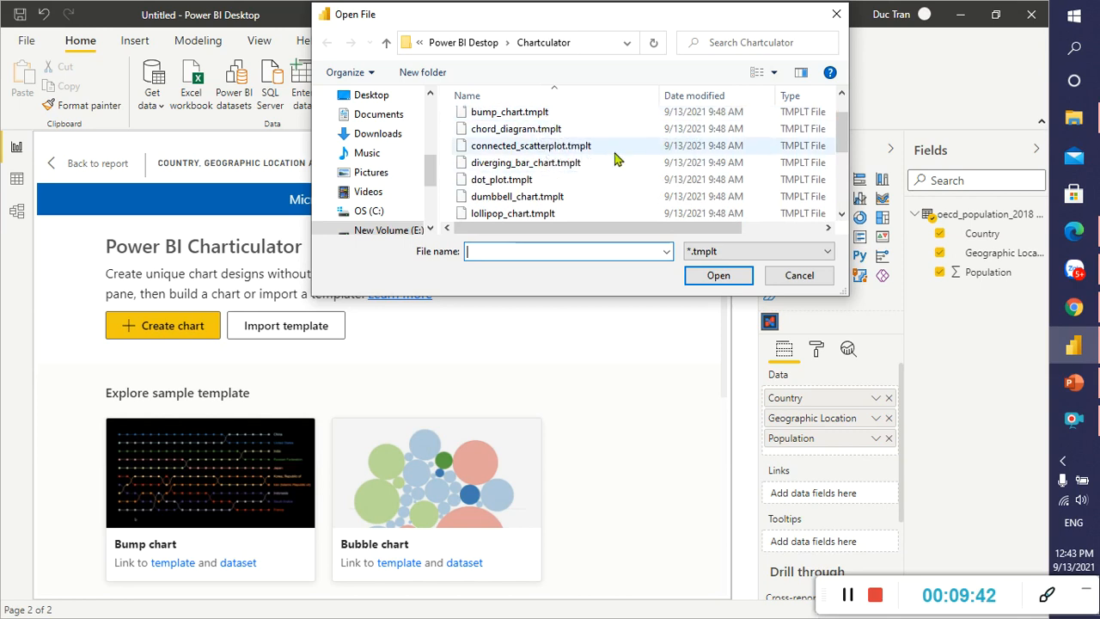
{"action": "scroll", "coordinate": [522, 147], "scroll_direction": "up", "scroll_amount": 1}
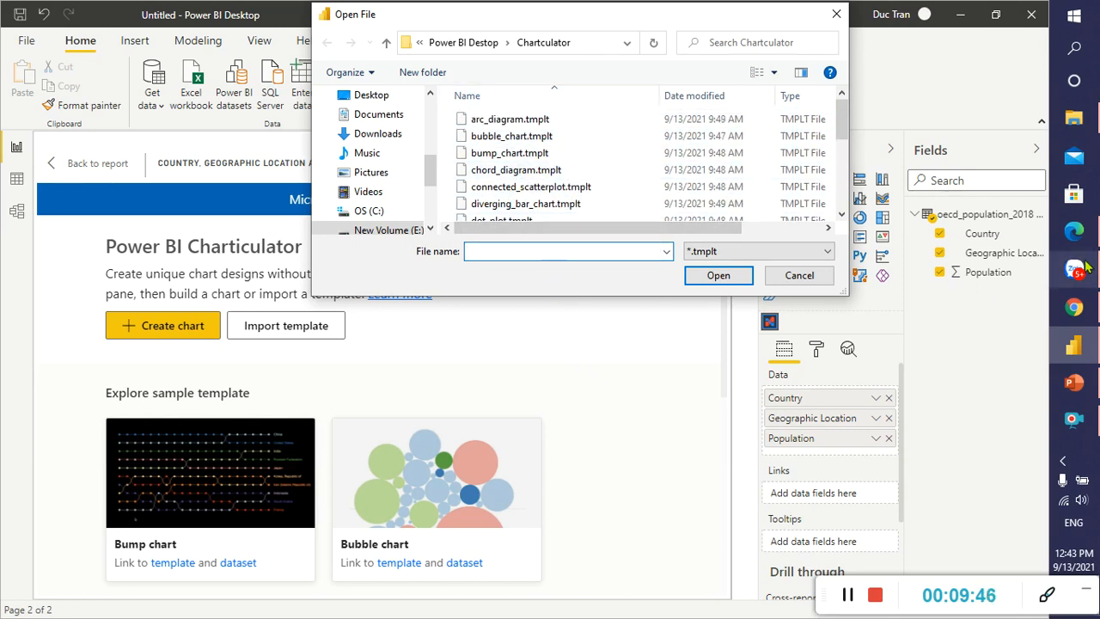
{"action": "left_click", "coordinate": [507, 120]}
{"action": "left_click", "coordinate": [519, 137]}
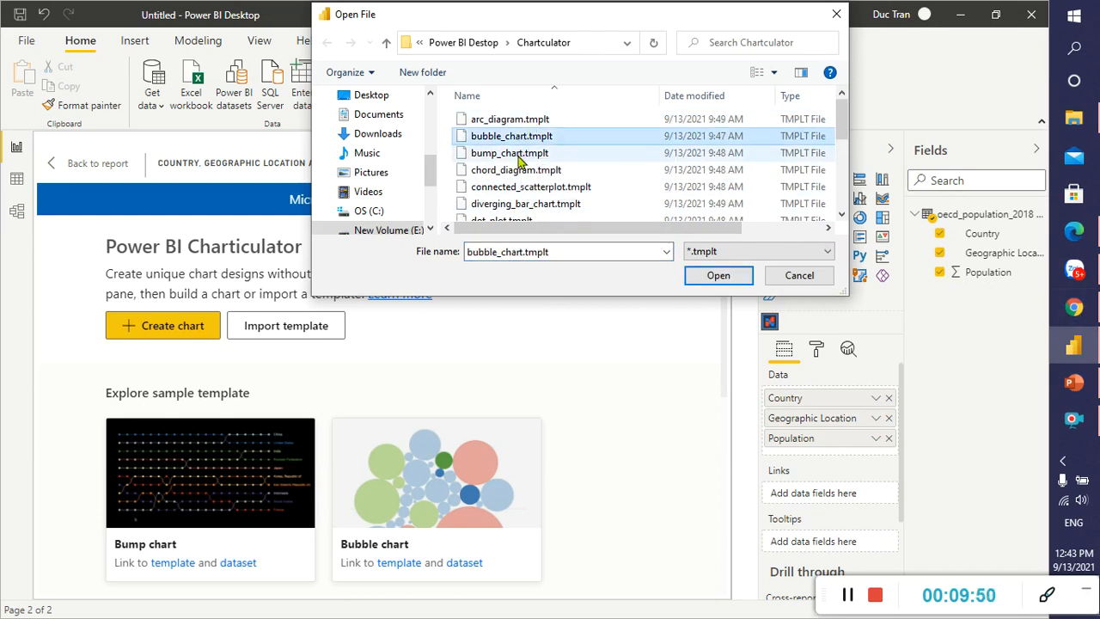
{"action": "left_click", "coordinate": [514, 153]}
Step: Switch to Chrome and view the Chart Templates page of charticulator.com, where templates and data can be downloaded
{"action": "left_click", "coordinate": [1075, 311]}
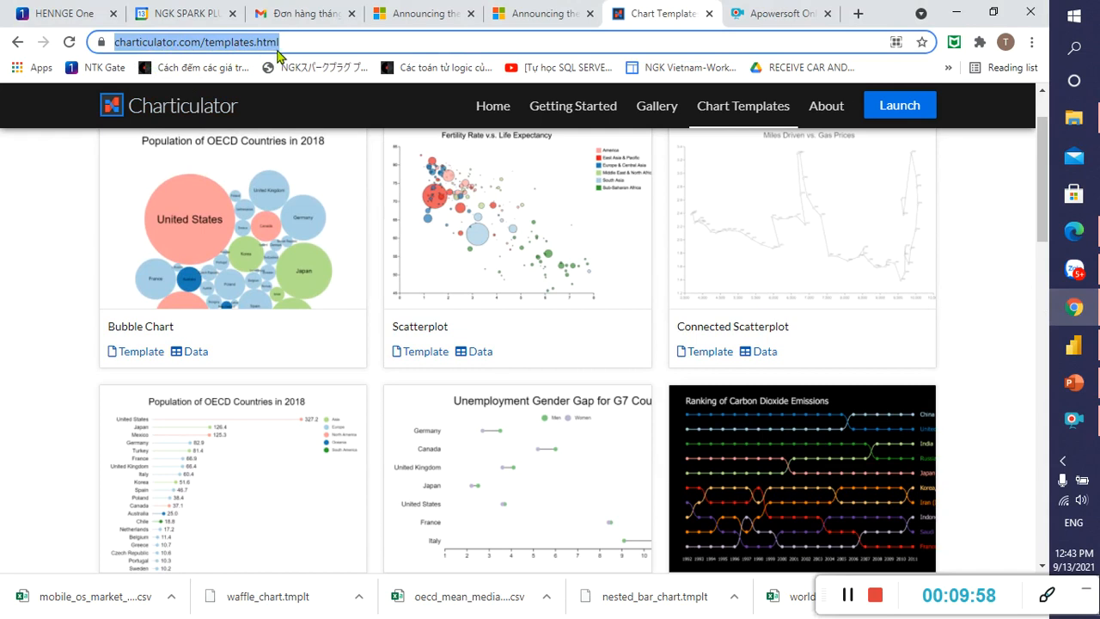
{"action": "scroll", "coordinate": [352, 321], "scroll_direction": "up", "scroll_amount": 1}
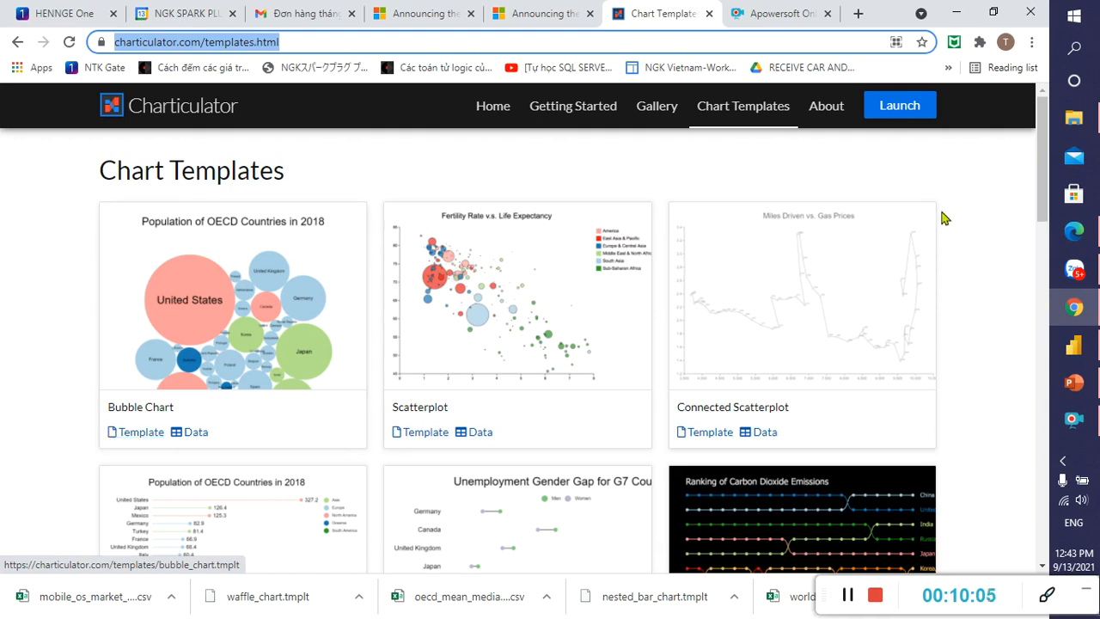
Step: Switch back to Power BI Desktop and import the bubble_chart.tmplt template
{"action": "left_click", "coordinate": [1073, 344]}
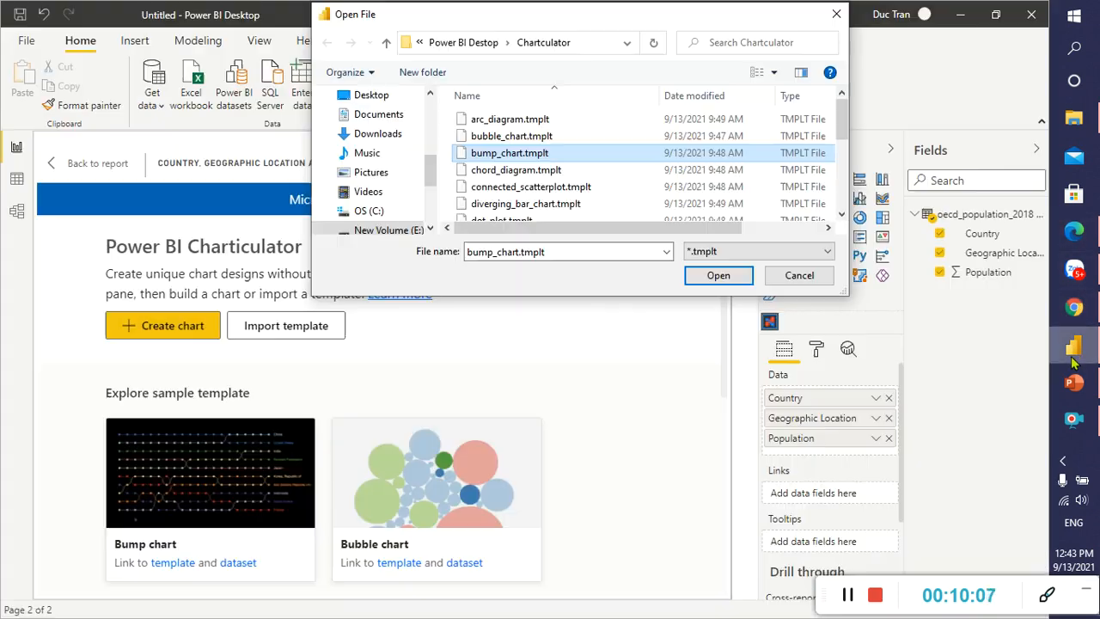
{"action": "left_click", "coordinate": [513, 136]}
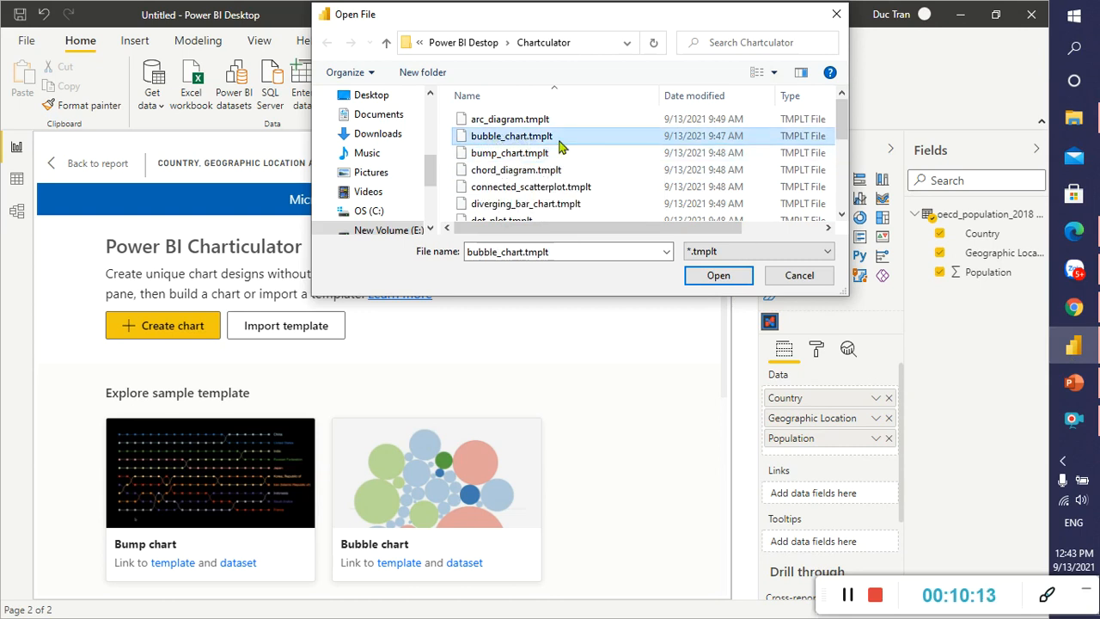
{"action": "left_click", "coordinate": [713, 276]}
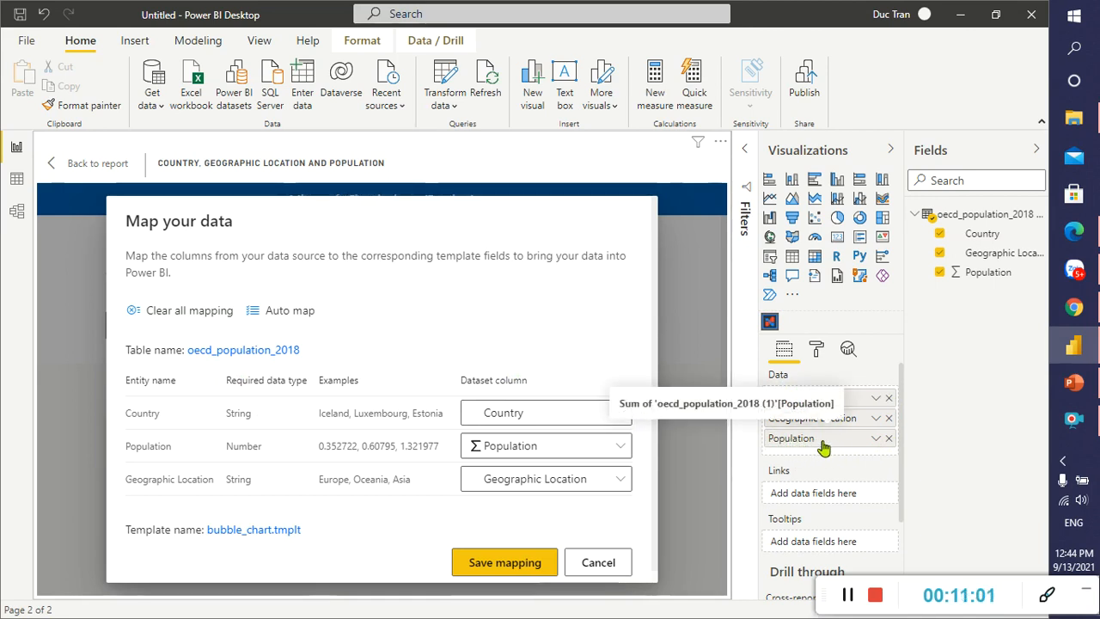
Step: Move Population from Data to Links and back to Data to test the template's field mapping
{"action": "left_click_drag", "start_coordinate": [823, 445], "coordinate": [836, 500]}
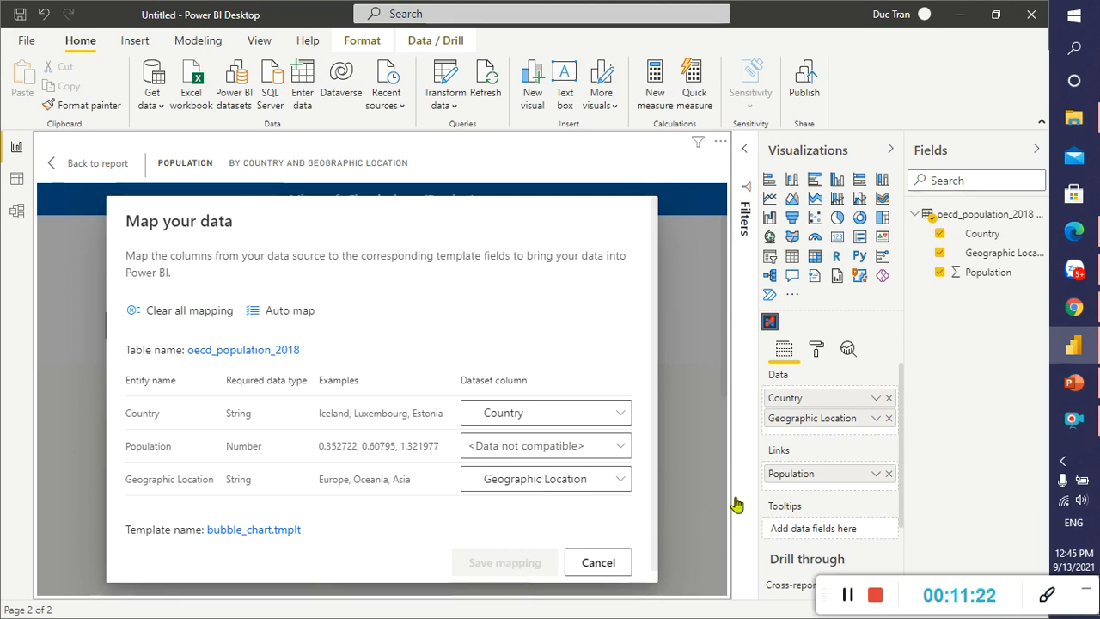
{"action": "left_click_drag", "start_coordinate": [809, 483], "coordinate": [810, 434]}
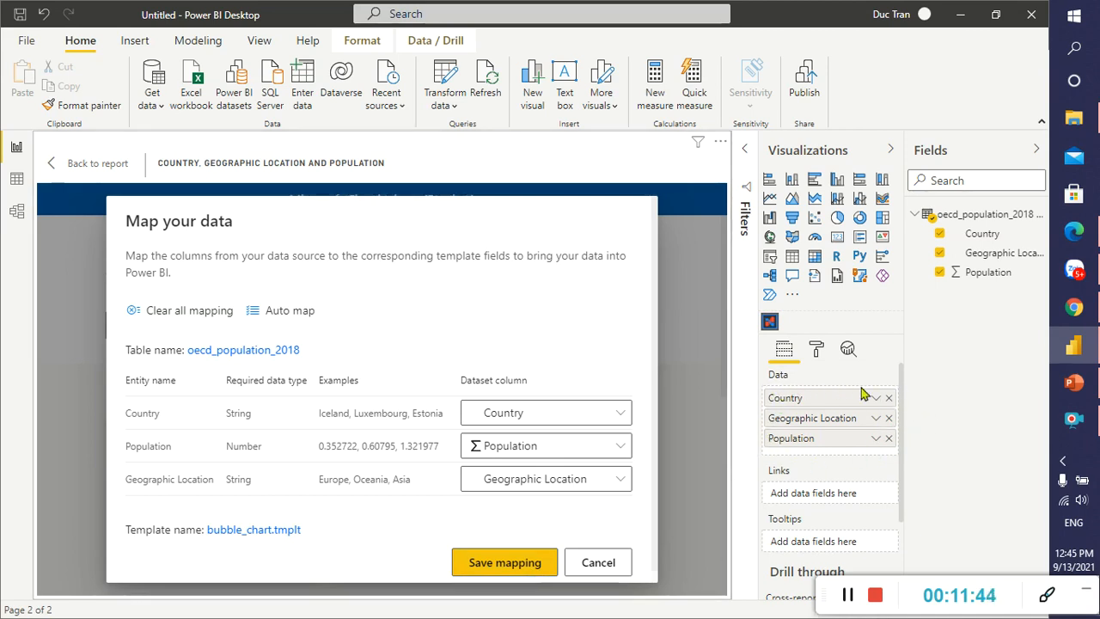
Step: Save the data mapping for the bubble chart template and stretch the chart area vertically around the bubbles
{"action": "left_click", "coordinate": [503, 563]}
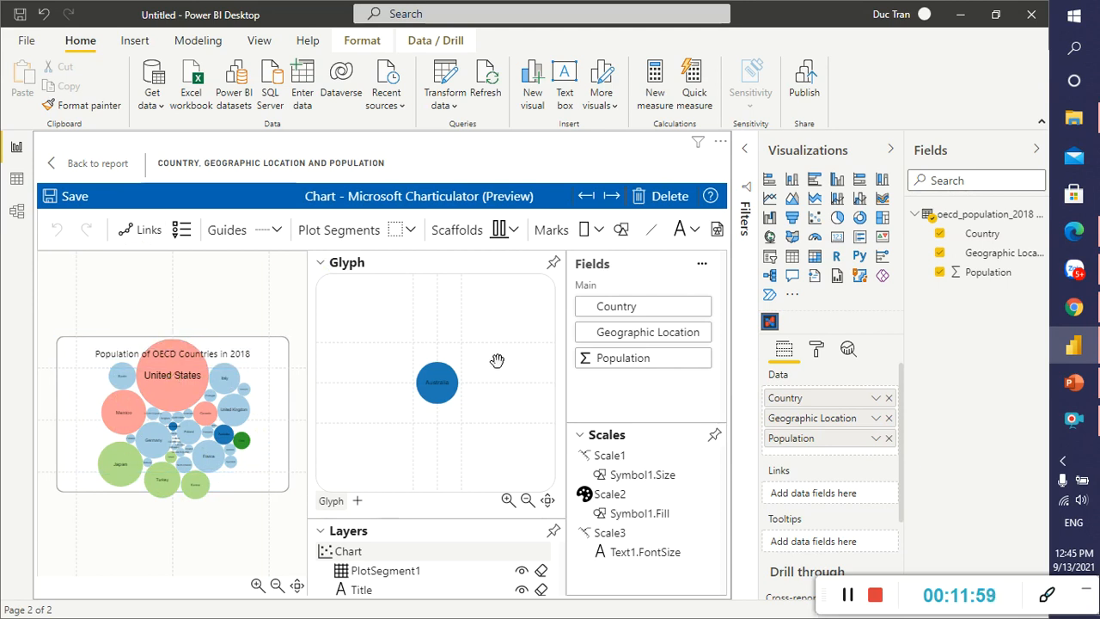
{"action": "scroll", "coordinate": [516, 390], "scroll_direction": "down", "scroll_amount": 3}
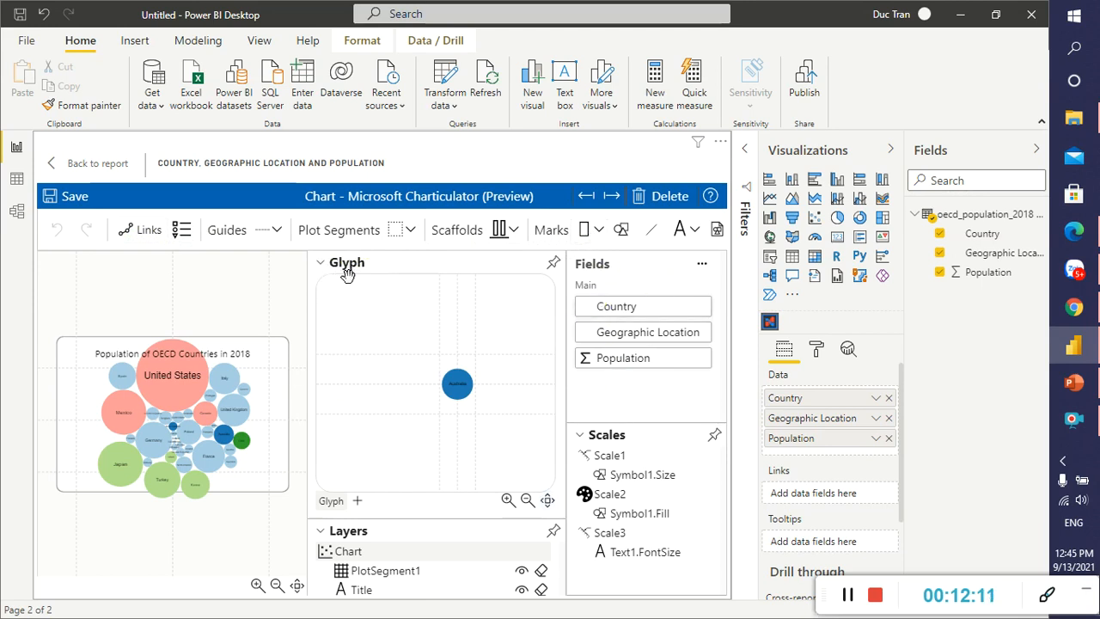
{"action": "scroll", "coordinate": [421, 451], "scroll_direction": "down", "scroll_amount": 1}
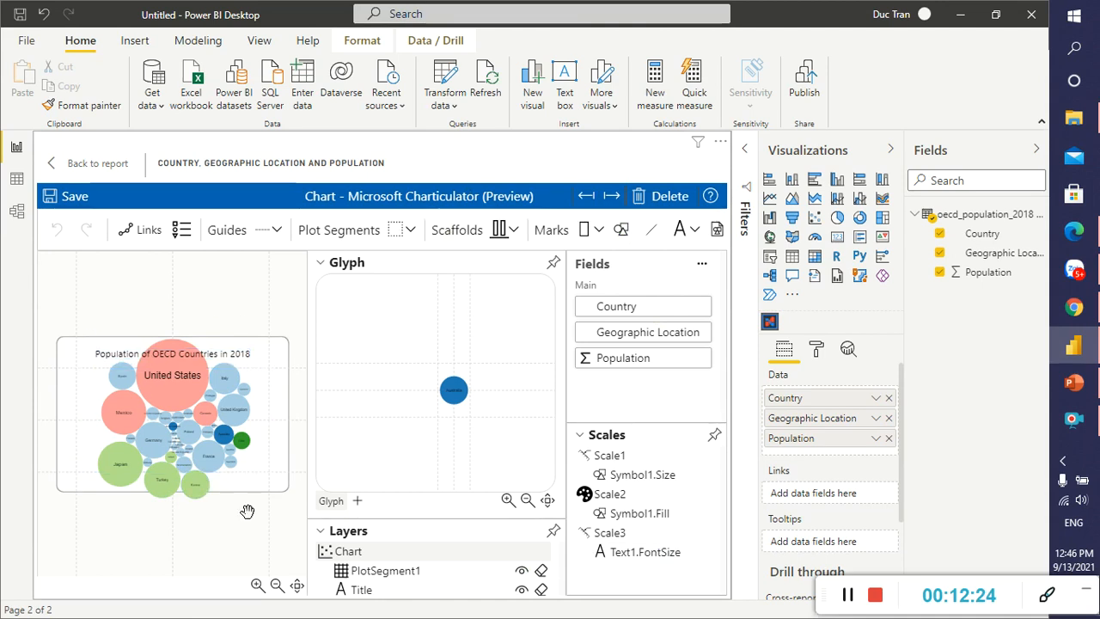
{"action": "left_click_drag", "start_coordinate": [223, 492], "coordinate": [203, 568]}
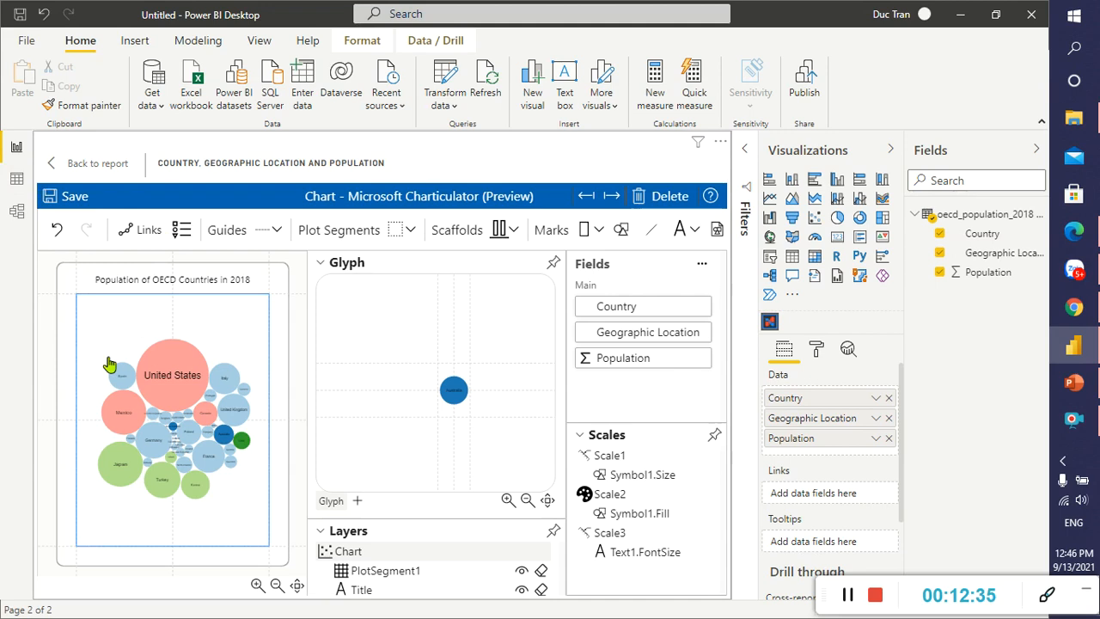
Step: Save the edited bubble chart in Charticulator and return to the report page
{"action": "left_click", "coordinate": [65, 195]}
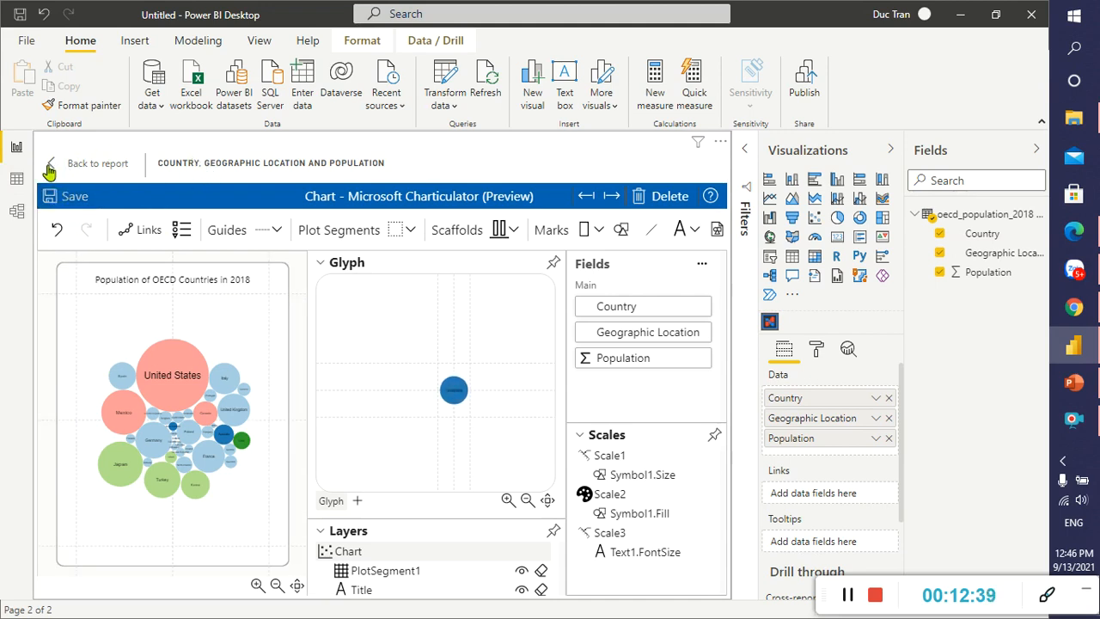
{"action": "left_click", "coordinate": [51, 168]}
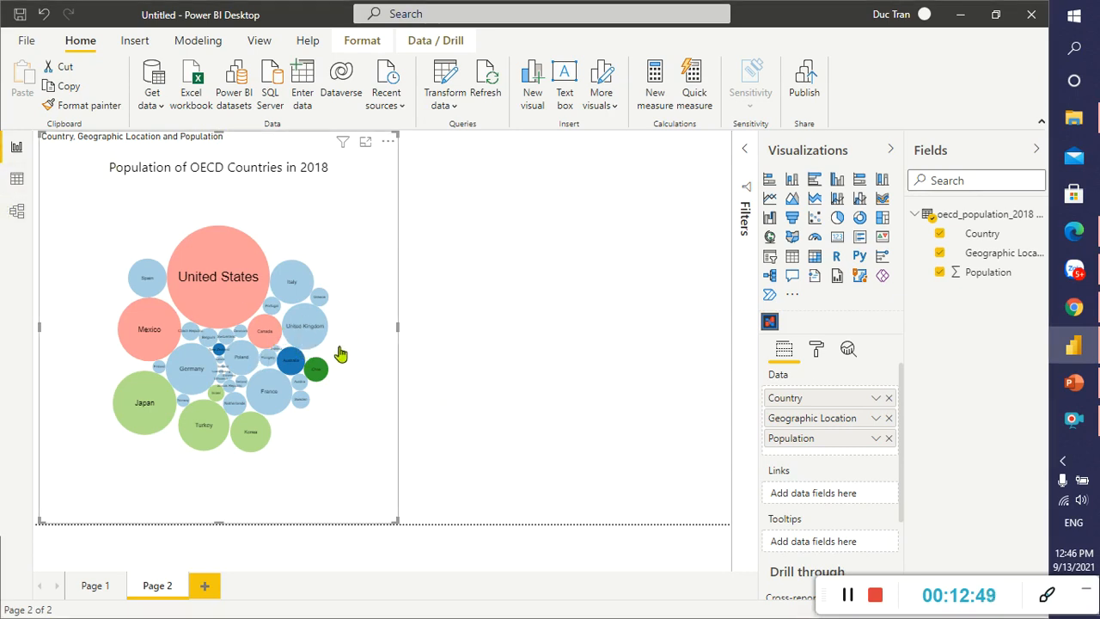
Step: Highlight the Australia, United Kingdom, Canada, United States, Spain and Mexico bubbles one by one, clear the highlighting, and deselect and reselect the chart
{"action": "left_click", "coordinate": [290, 360]}
{"action": "left_click", "coordinate": [300, 328]}
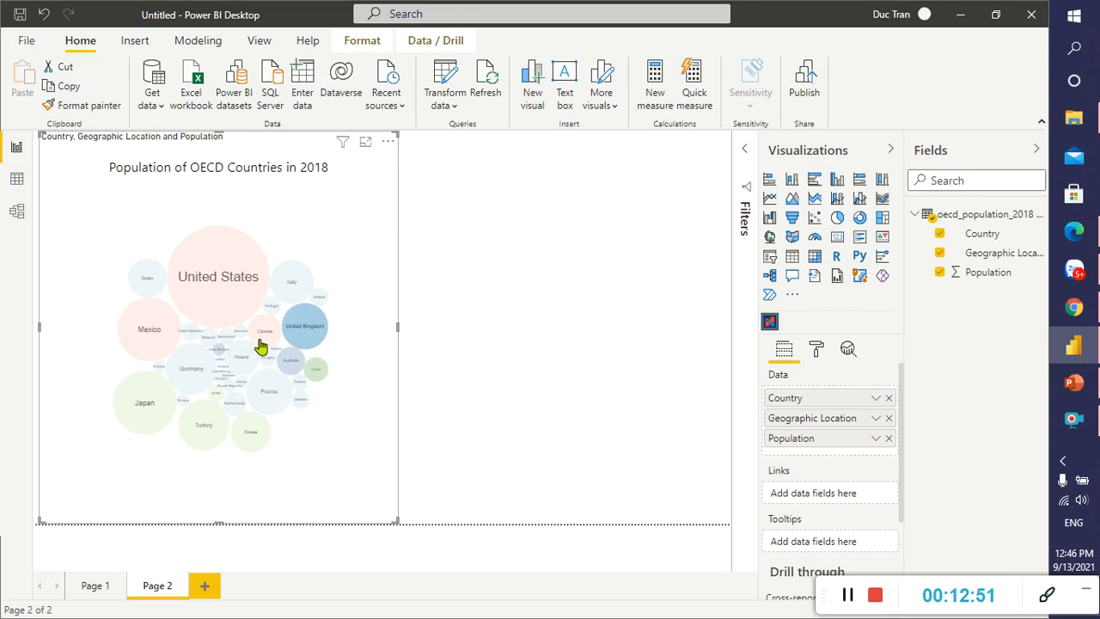
{"action": "left_click", "coordinate": [260, 337]}
{"action": "left_click", "coordinate": [219, 280]}
{"action": "left_click", "coordinate": [148, 279]}
{"action": "left_click", "coordinate": [149, 329]}
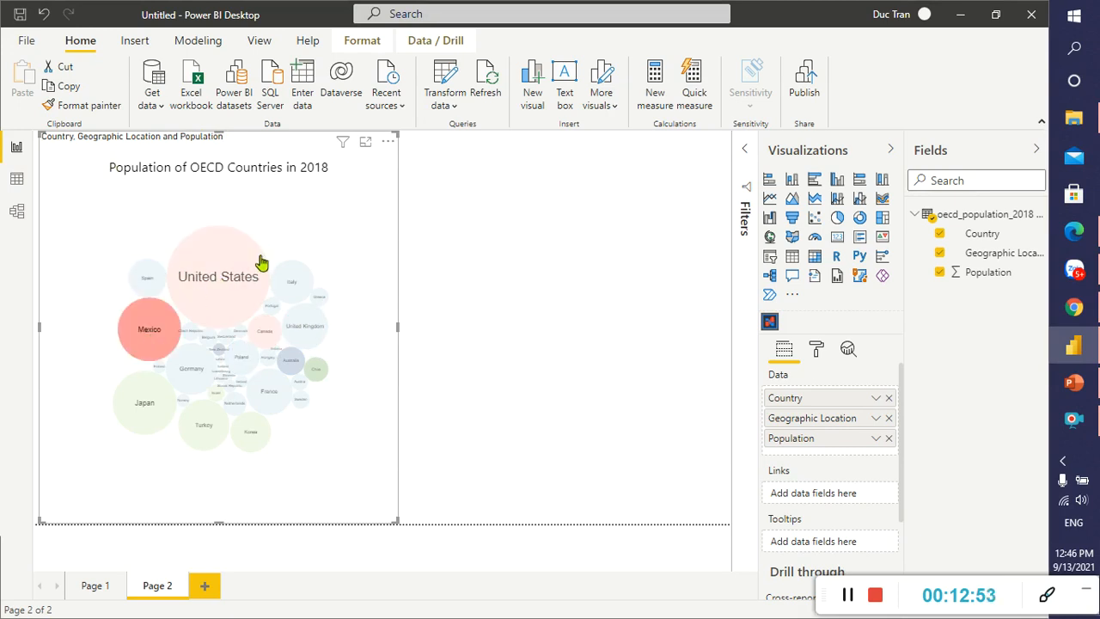
{"action": "left_click", "coordinate": [353, 206]}
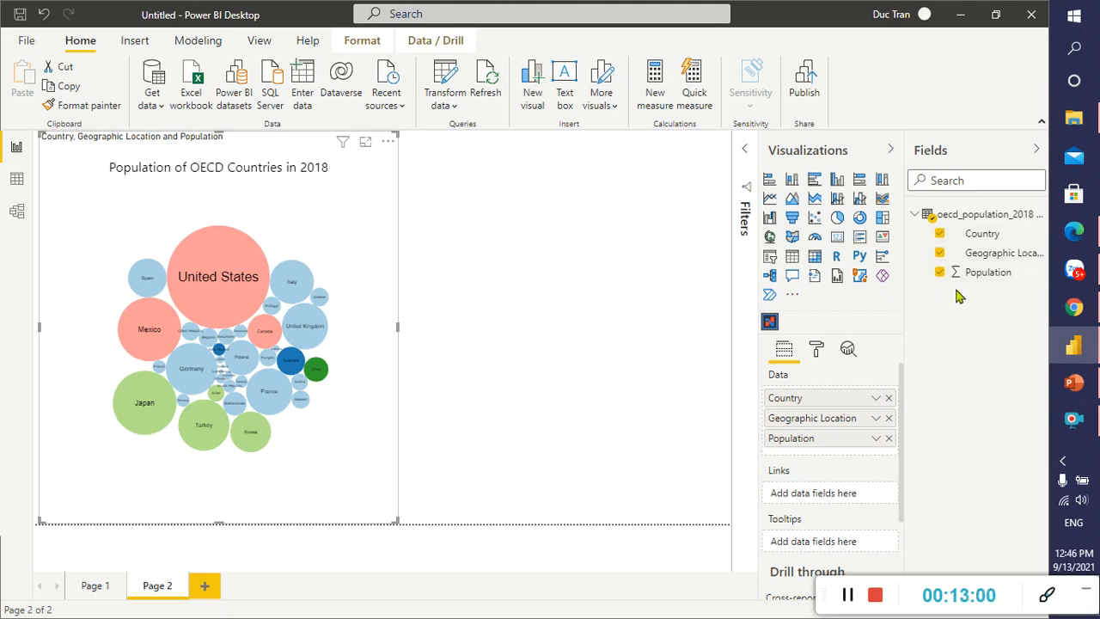
{"action": "left_click", "coordinate": [461, 219]}
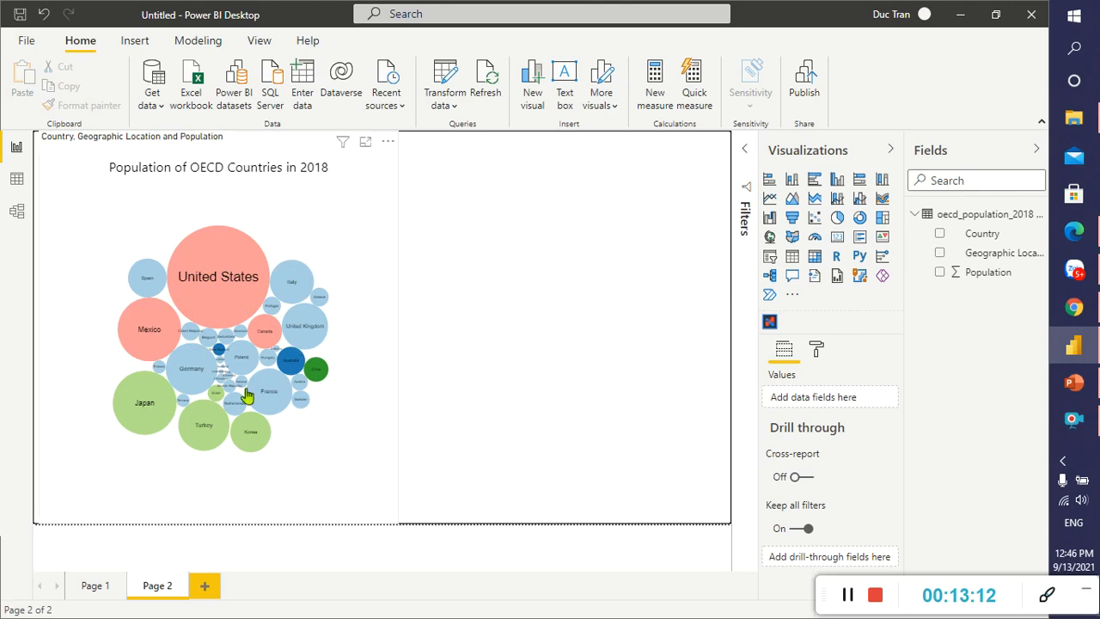
{"action": "left_click", "coordinate": [394, 187]}
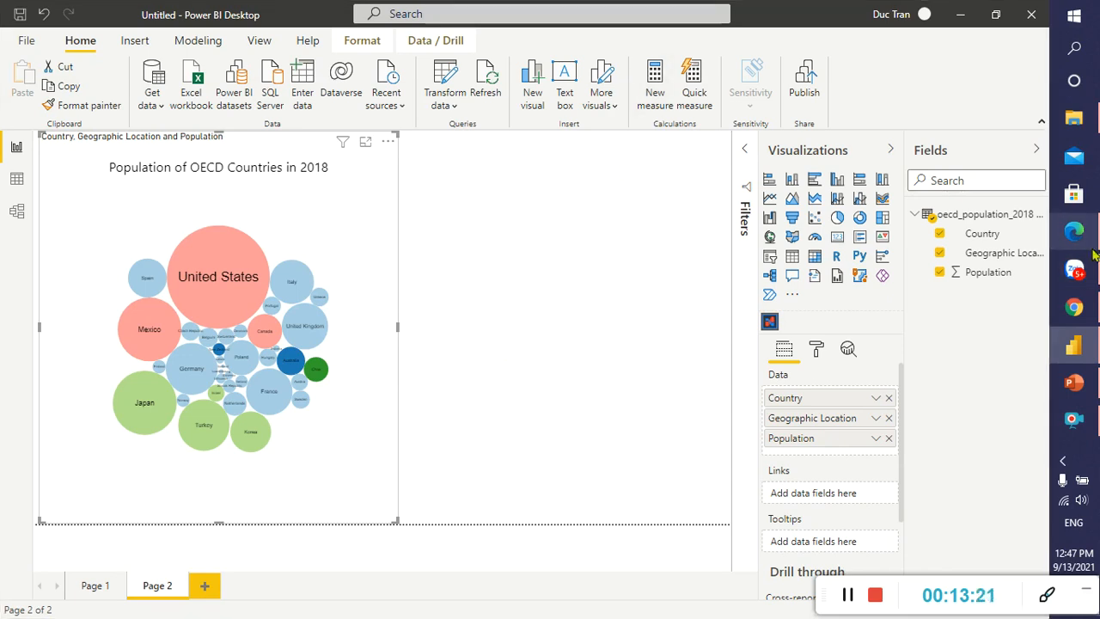
Step: Switch to Chrome, look through the available Charticulator chart templates from Bubble Chart to Waffle Chart, and return to Power BI Desktop
{"action": "left_click", "coordinate": [1074, 307]}
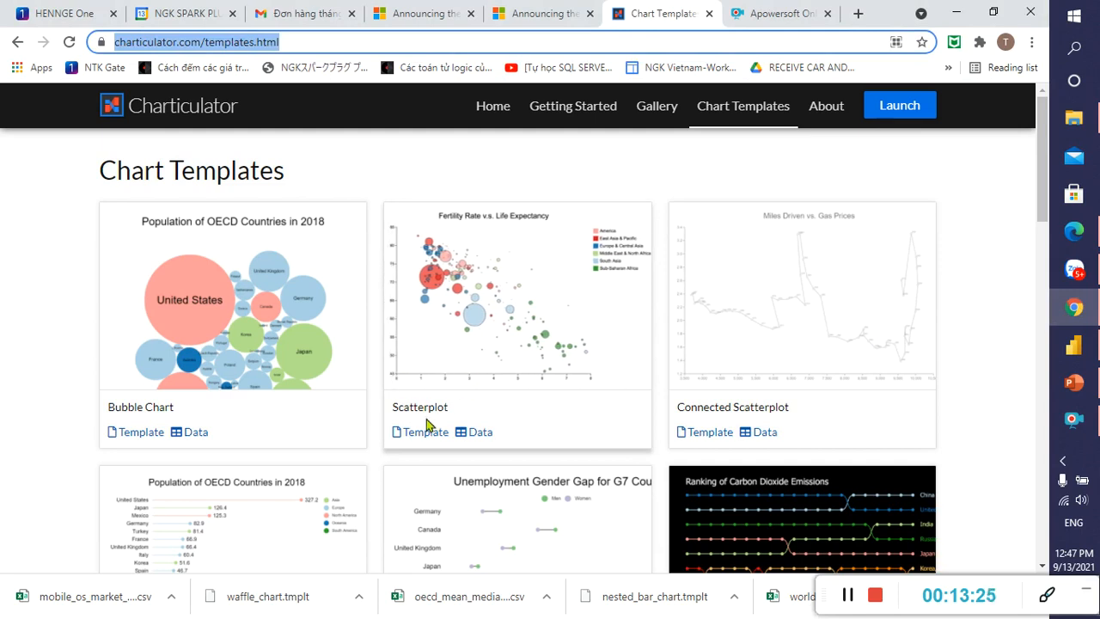
{"action": "scroll", "coordinate": [494, 404], "scroll_direction": "down", "scroll_amount": 3}
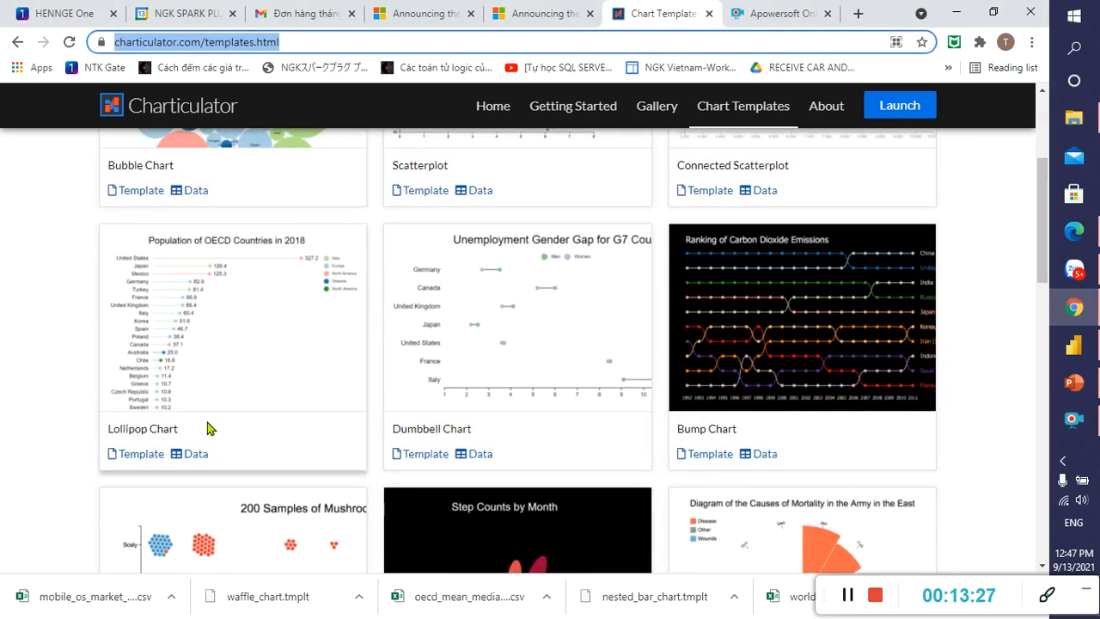
{"action": "scroll", "coordinate": [197, 331], "scroll_direction": "up", "scroll_amount": 1}
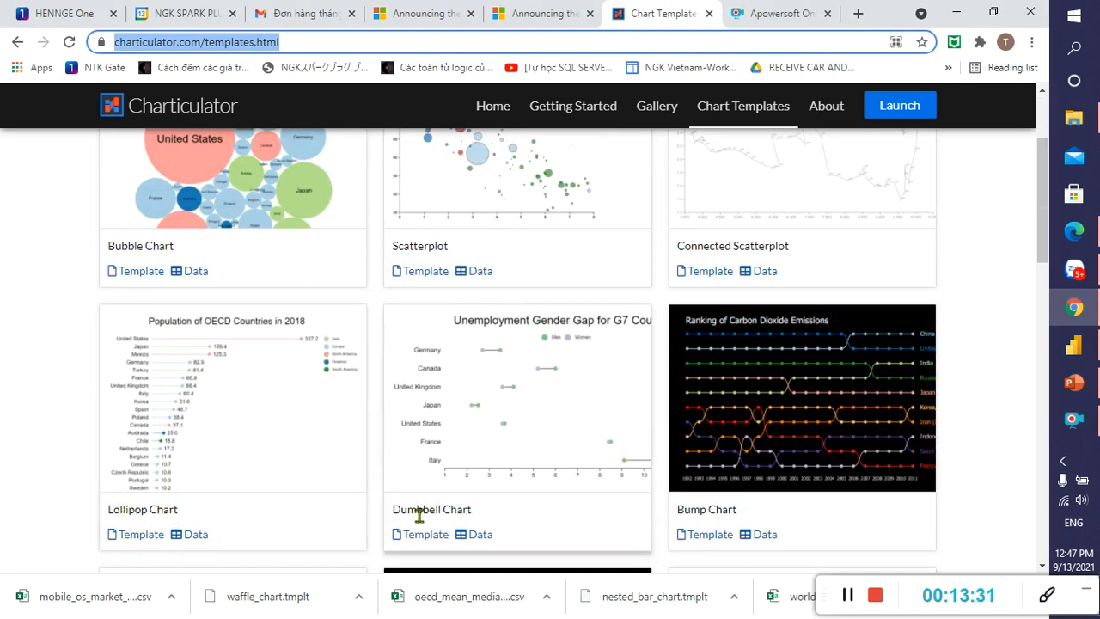
{"action": "scroll", "coordinate": [490, 504], "scroll_direction": "down", "scroll_amount": 6}
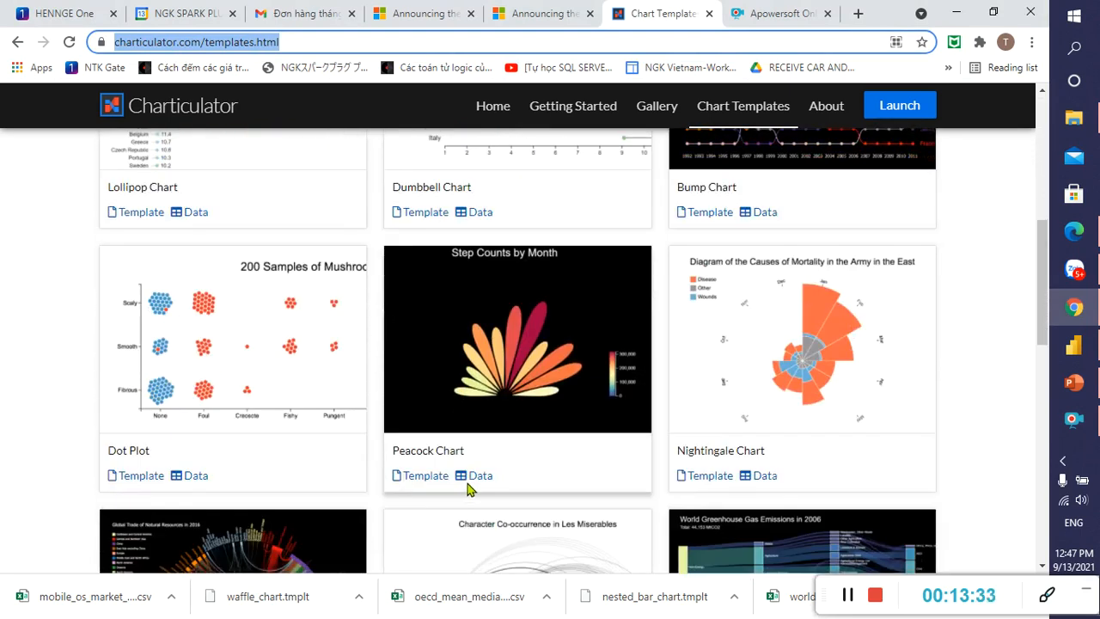
{"action": "scroll", "coordinate": [466, 485], "scroll_direction": "down", "scroll_amount": 1}
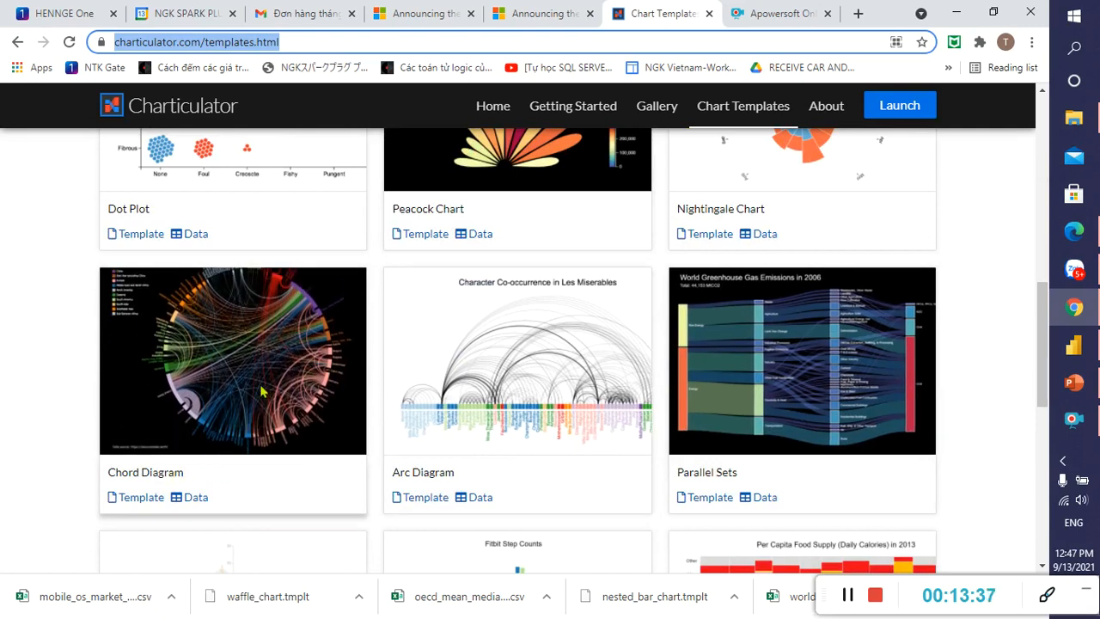
{"action": "scroll", "coordinate": [252, 423], "scroll_direction": "down", "scroll_amount": 1}
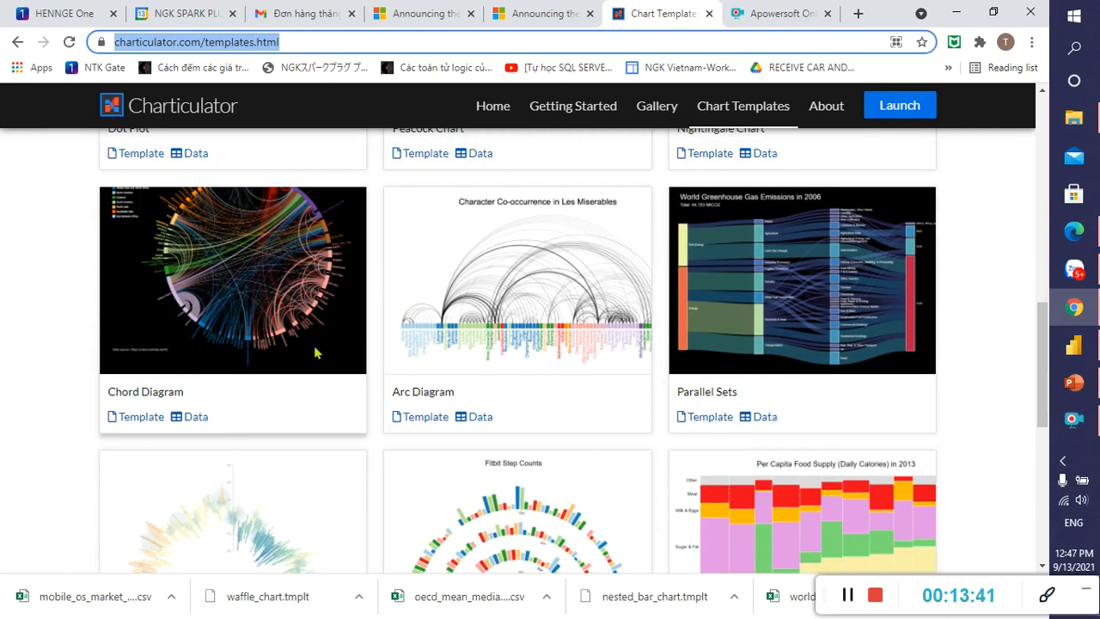
{"action": "scroll", "coordinate": [316, 353], "scroll_direction": "down", "scroll_amount": 1}
{"action": "scroll", "coordinate": [317, 351], "scroll_direction": "up", "scroll_amount": 1}
{"action": "scroll", "coordinate": [214, 380], "scroll_direction": "down", "scroll_amount": 4}
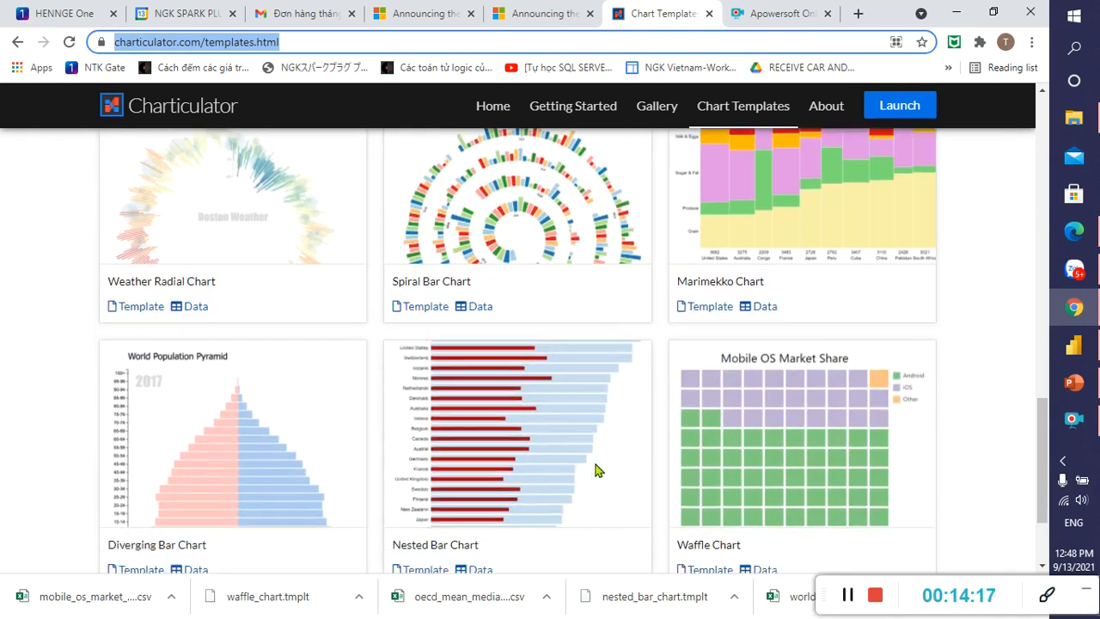
{"action": "scroll", "coordinate": [507, 463], "scroll_direction": "down", "scroll_amount": 2}
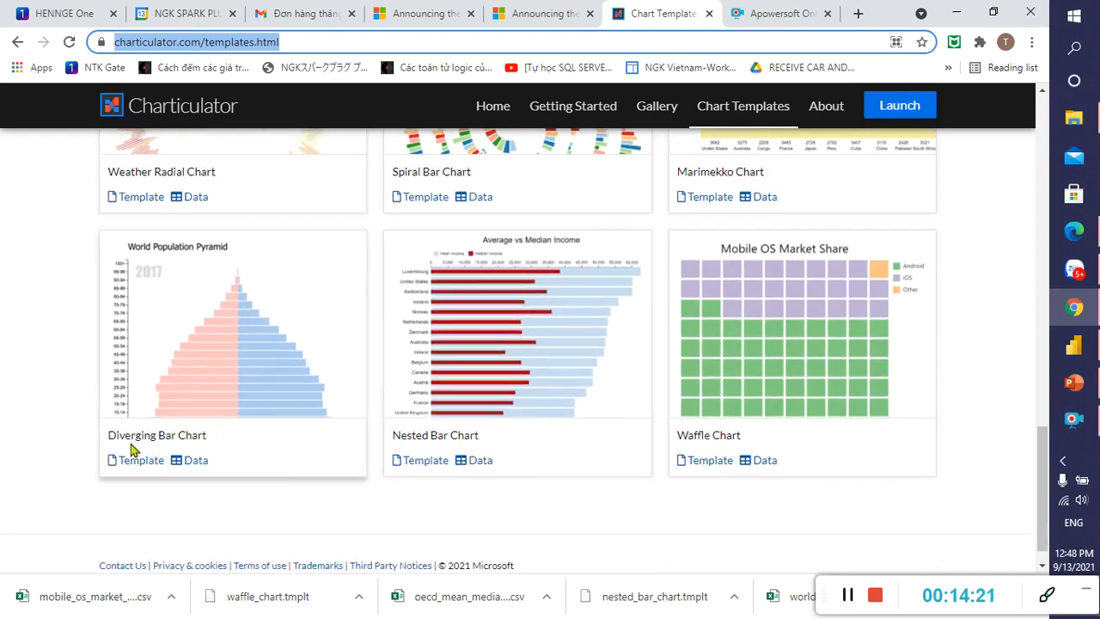
{"action": "scroll", "coordinate": [236, 412], "scroll_direction": "down", "scroll_amount": 1}
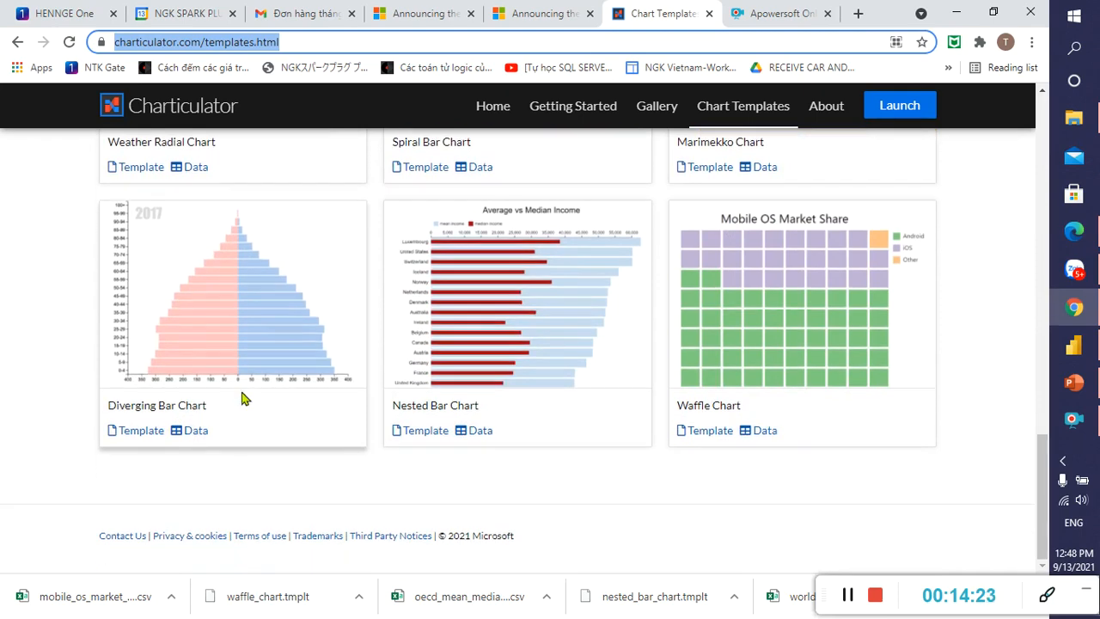
{"action": "scroll", "coordinate": [246, 400], "scroll_direction": "up", "scroll_amount": 3}
{"action": "scroll", "coordinate": [283, 453], "scroll_direction": "up", "scroll_amount": 10}
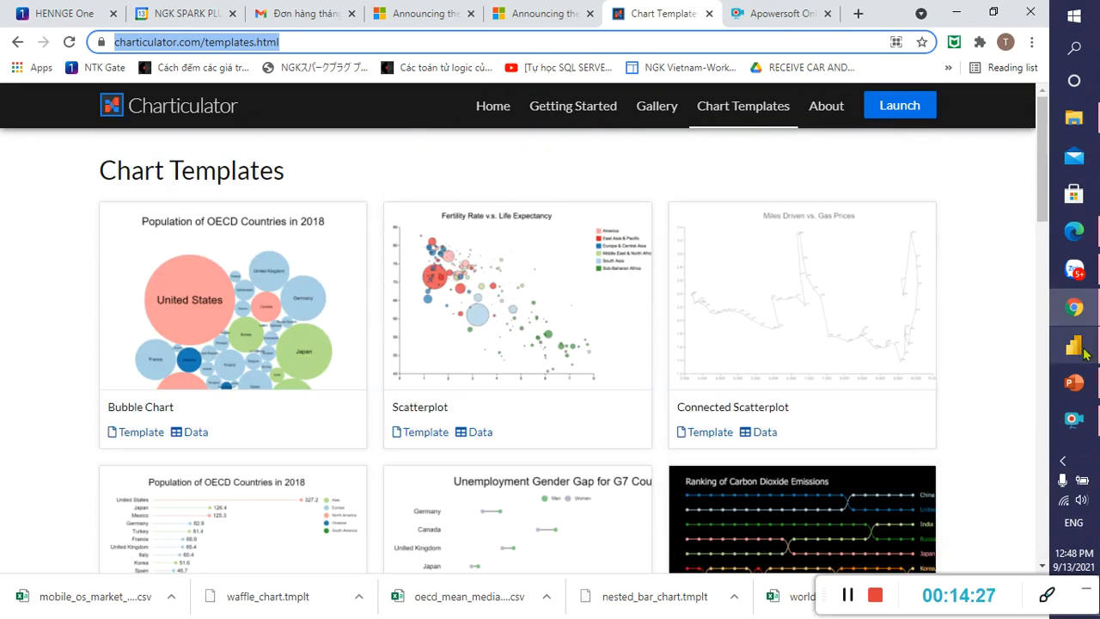
{"action": "left_click", "coordinate": [1084, 354]}
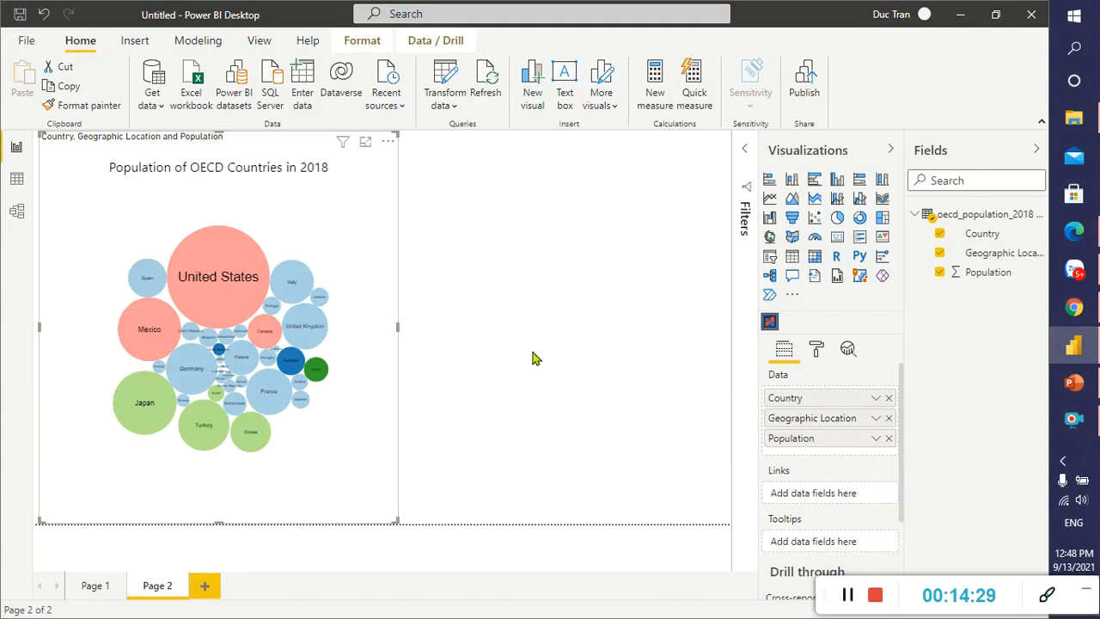